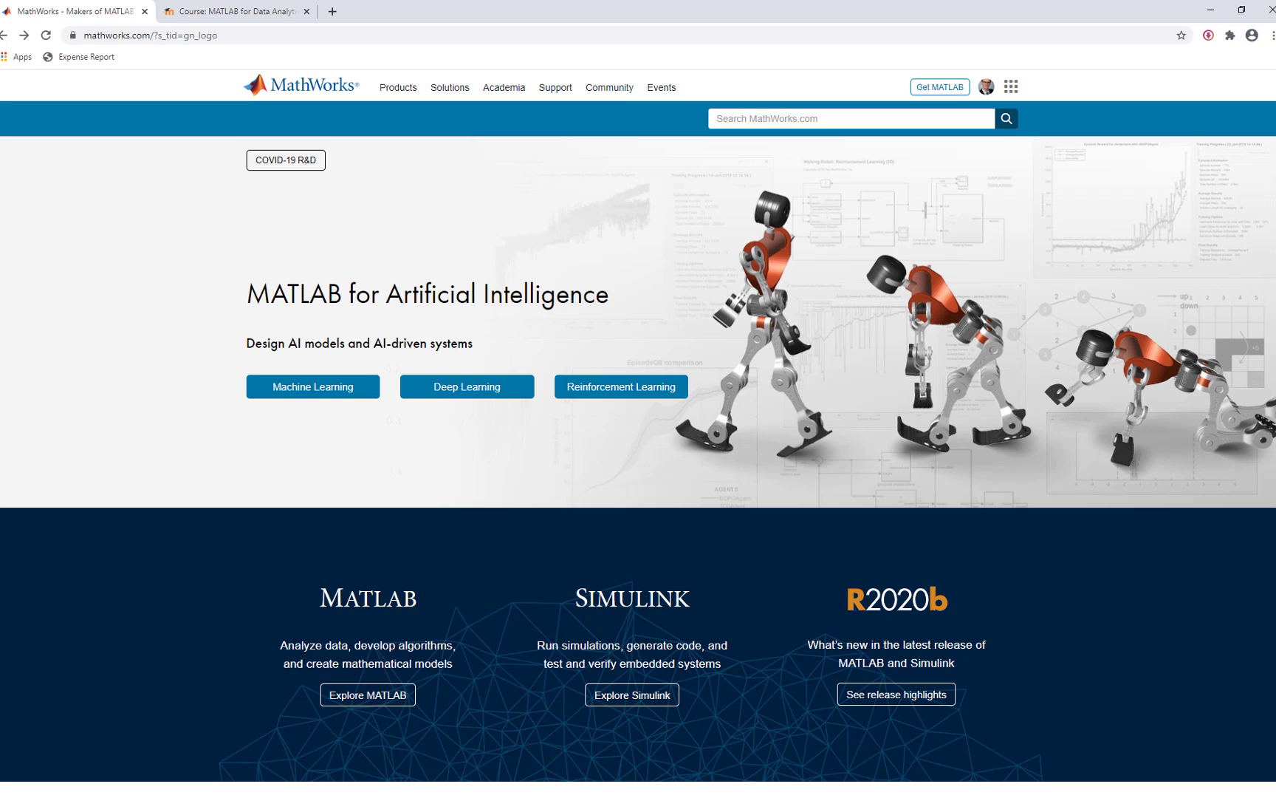
Open the MATLAB and Simulink training site at matlabacademy.mathworks.com
left_click(309, 33)
type("matlabacademy.mathworks.com")
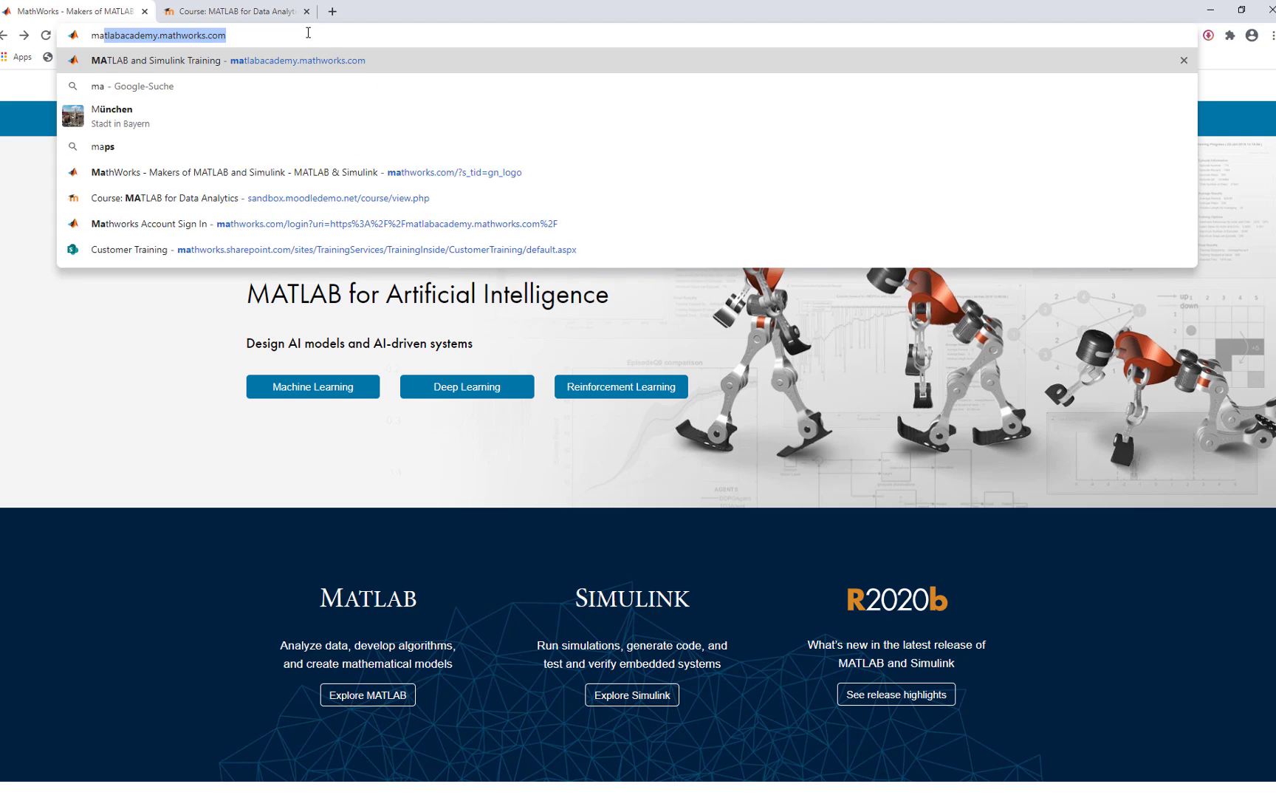
key("Return")
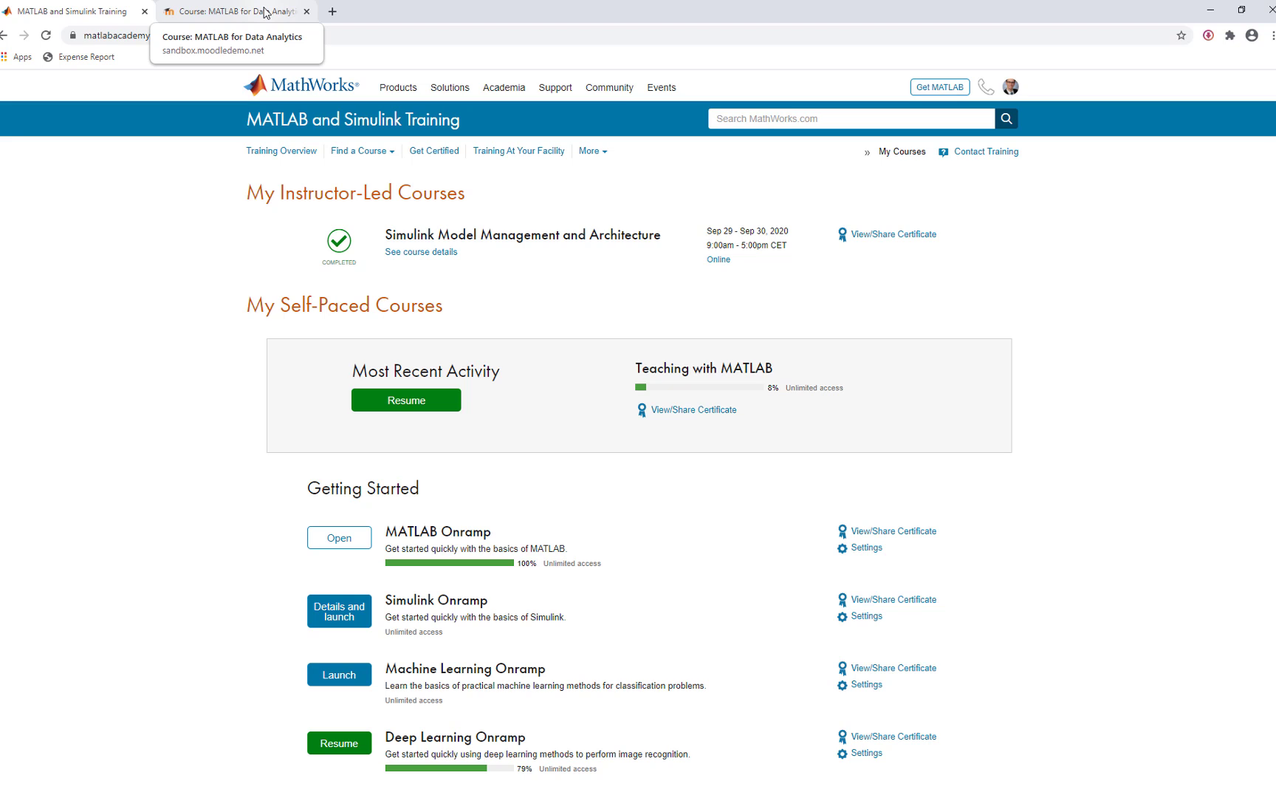
Switch to the Moodle course, enable editing and add a new Assignment to the "Getting started with MATLAB" section
left_click(264, 12)
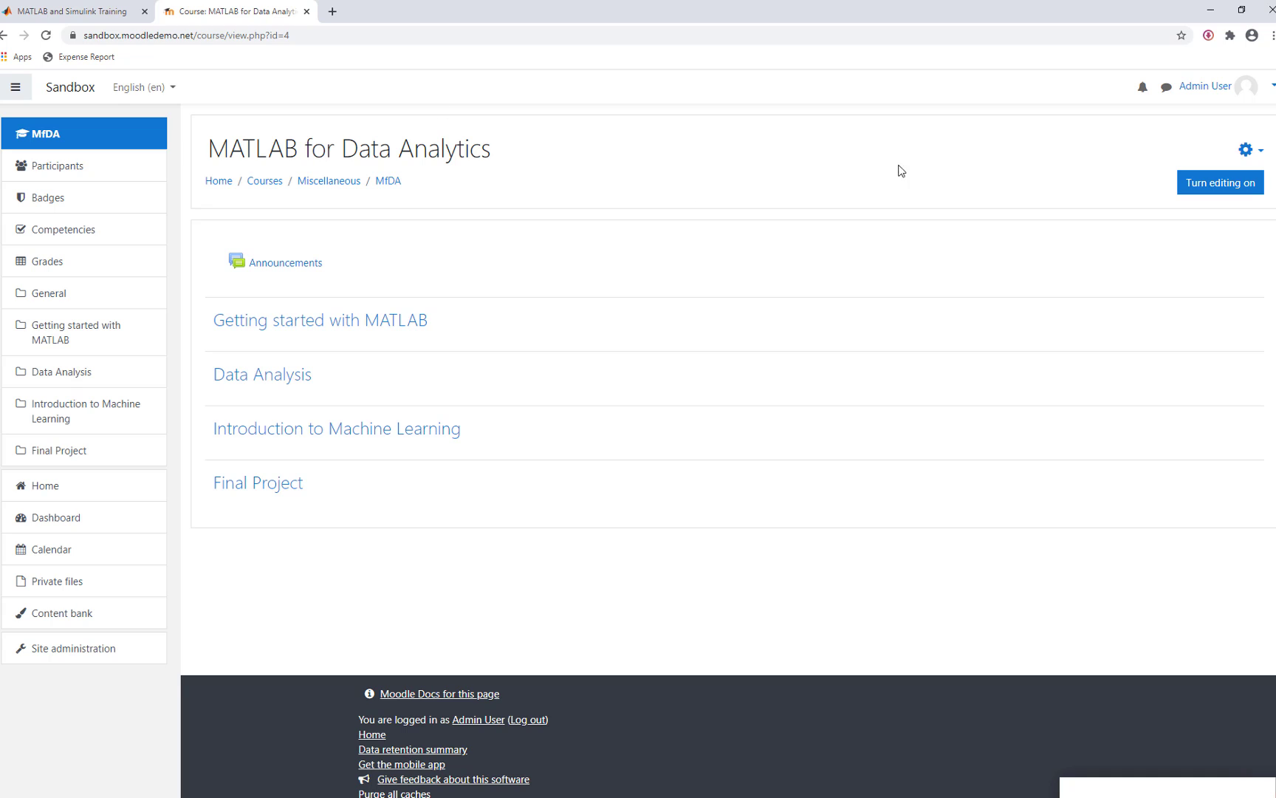
left_click(1229, 177)
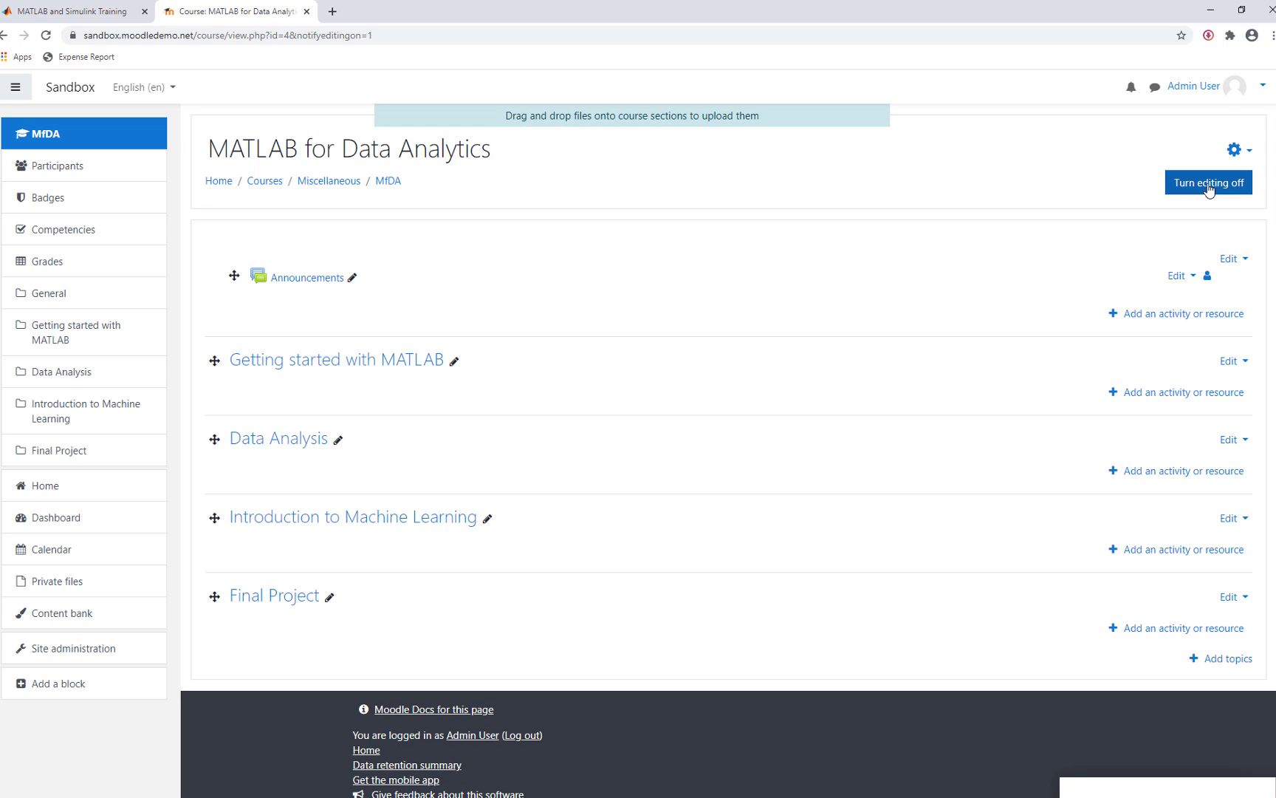
left_click(1166, 392)
left_click(422, 241)
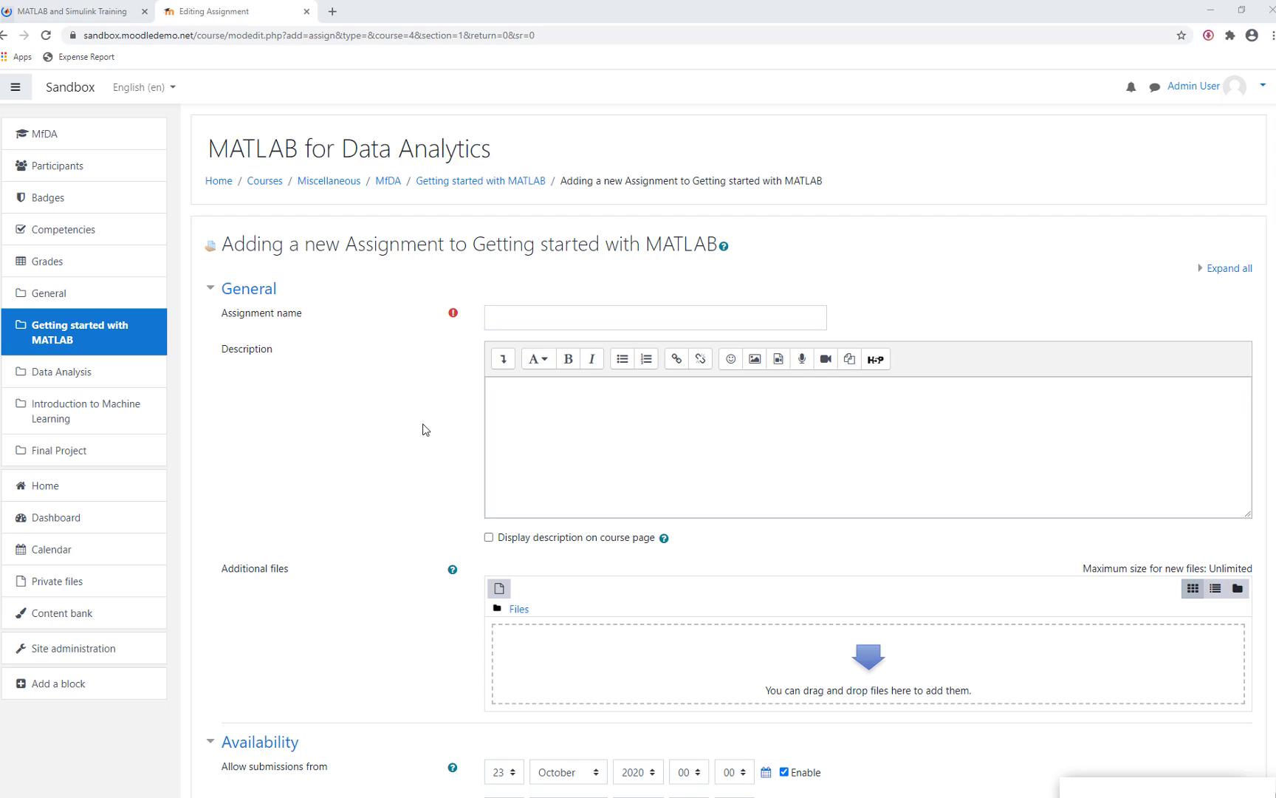
Name the assignment "Complete the MATLAB Onramp" and enter the description "Please take the MATLAB Onramp. When done, submit your completion certificate." followed by blank lines
left_click(569, 321)
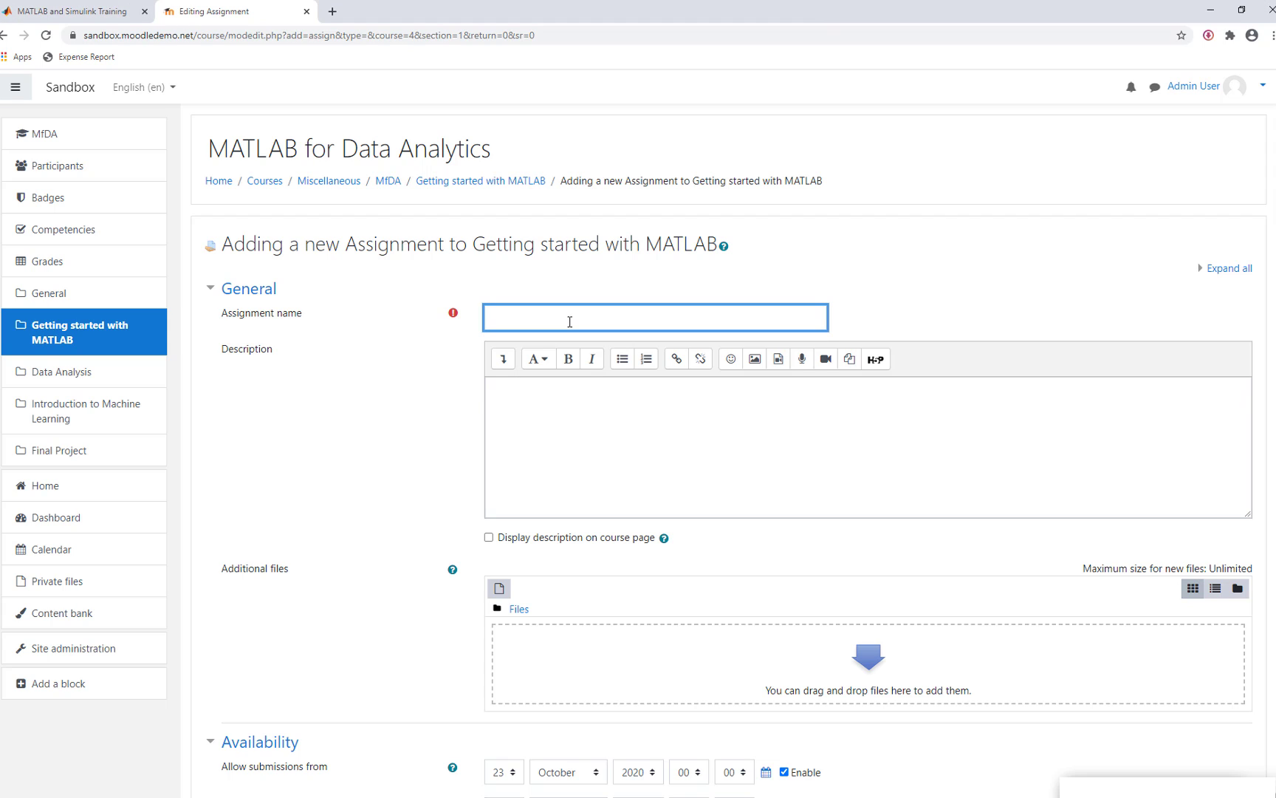
type("Complete the MATLAB Onramp")
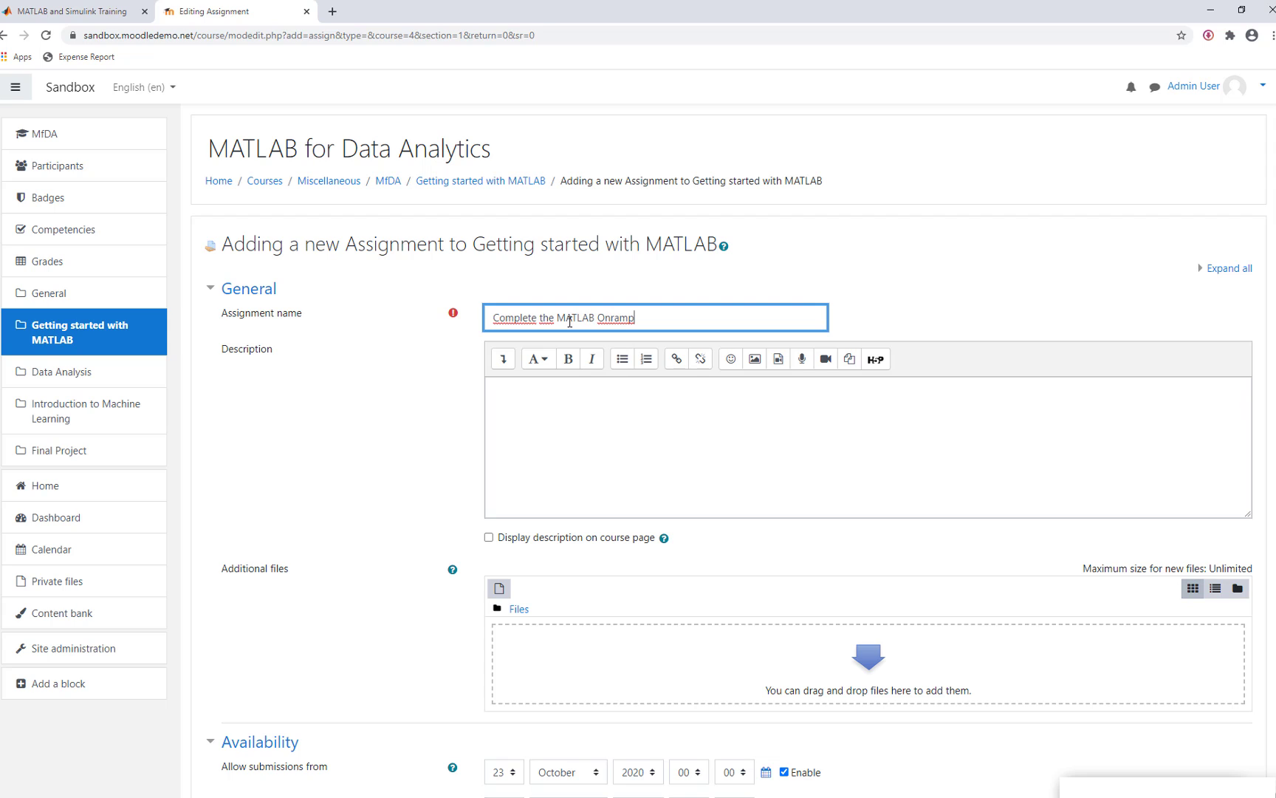
left_click(578, 418)
type("Please take ")
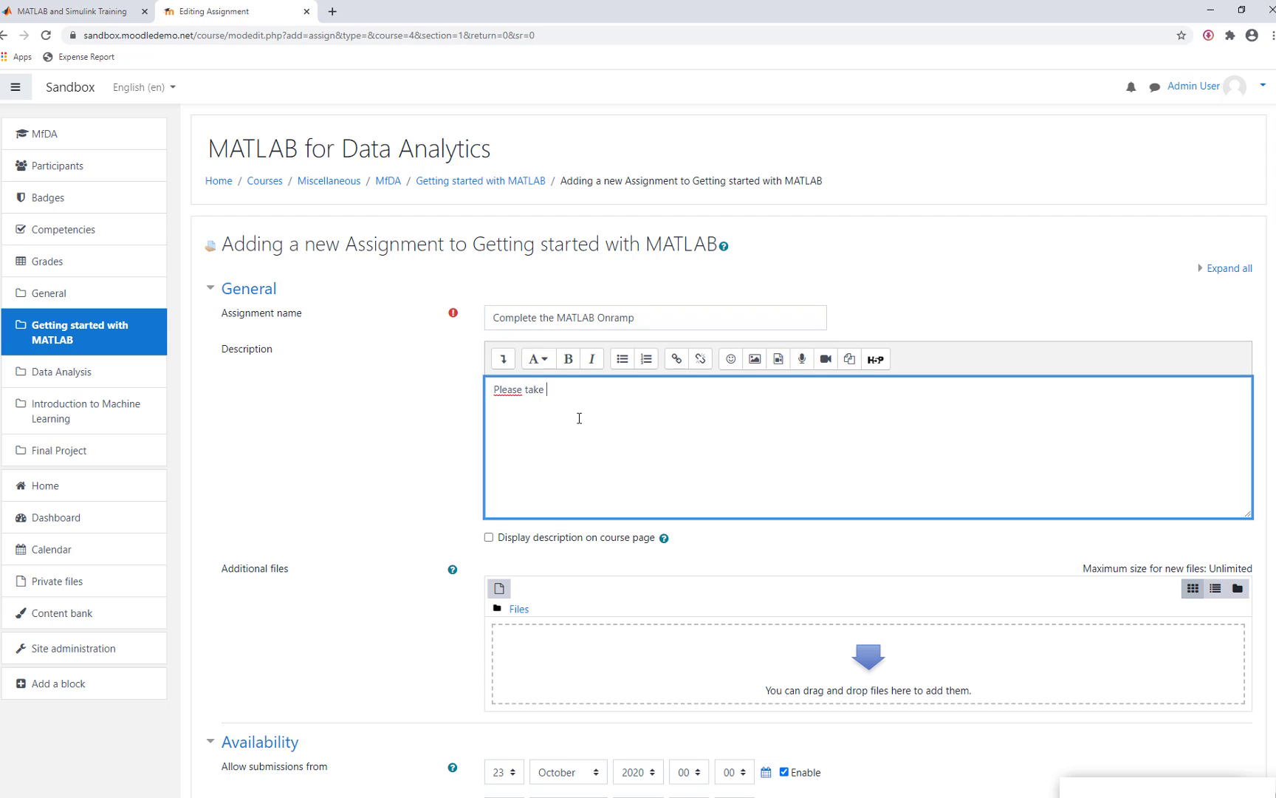
type("the MATLAB Onramp. When ")
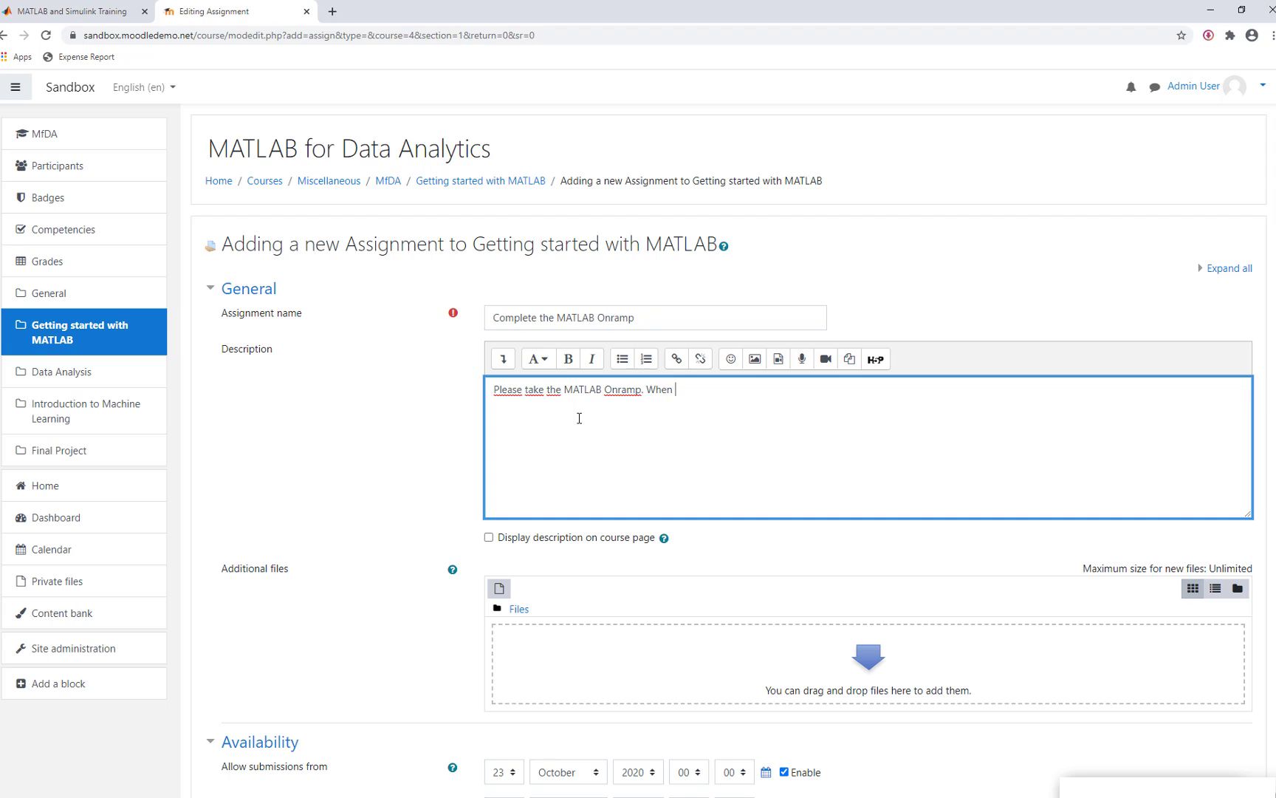
type("done, submit your completion certificate.")
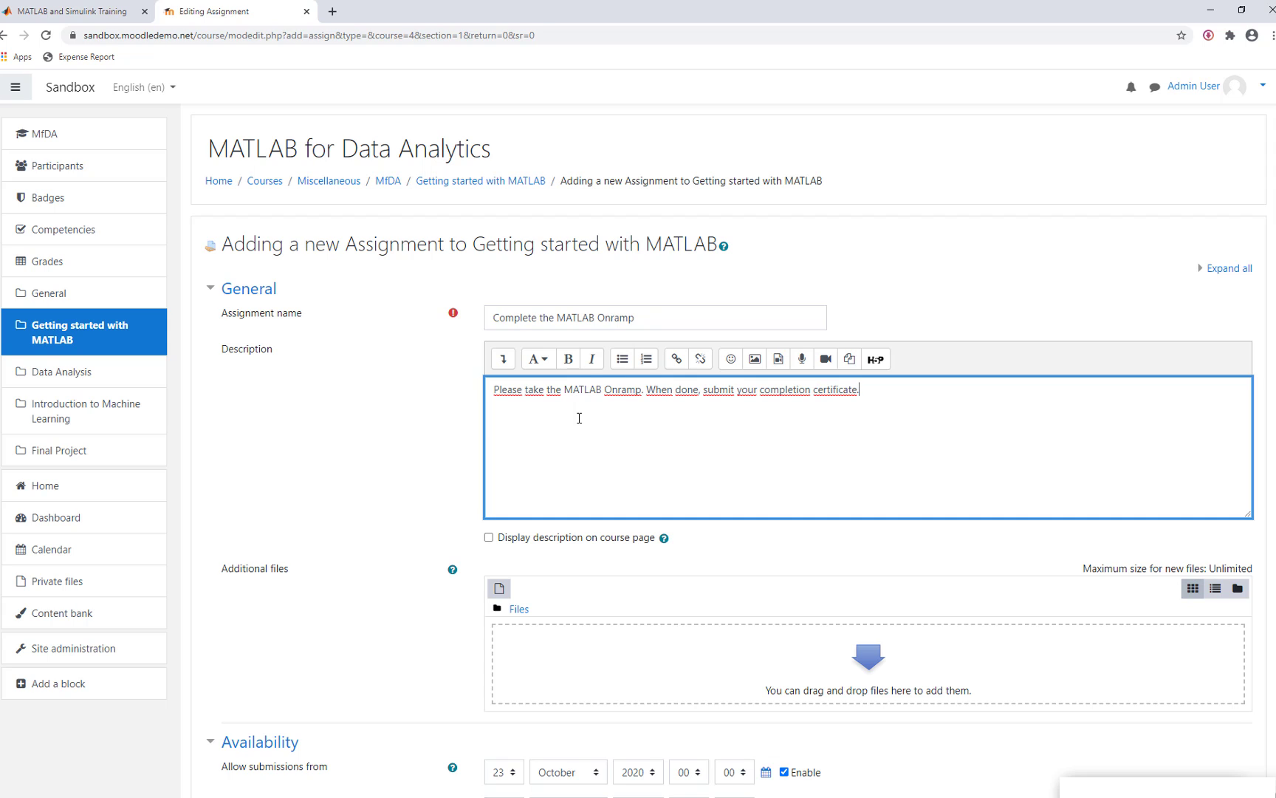
key("Return")
key("Return")
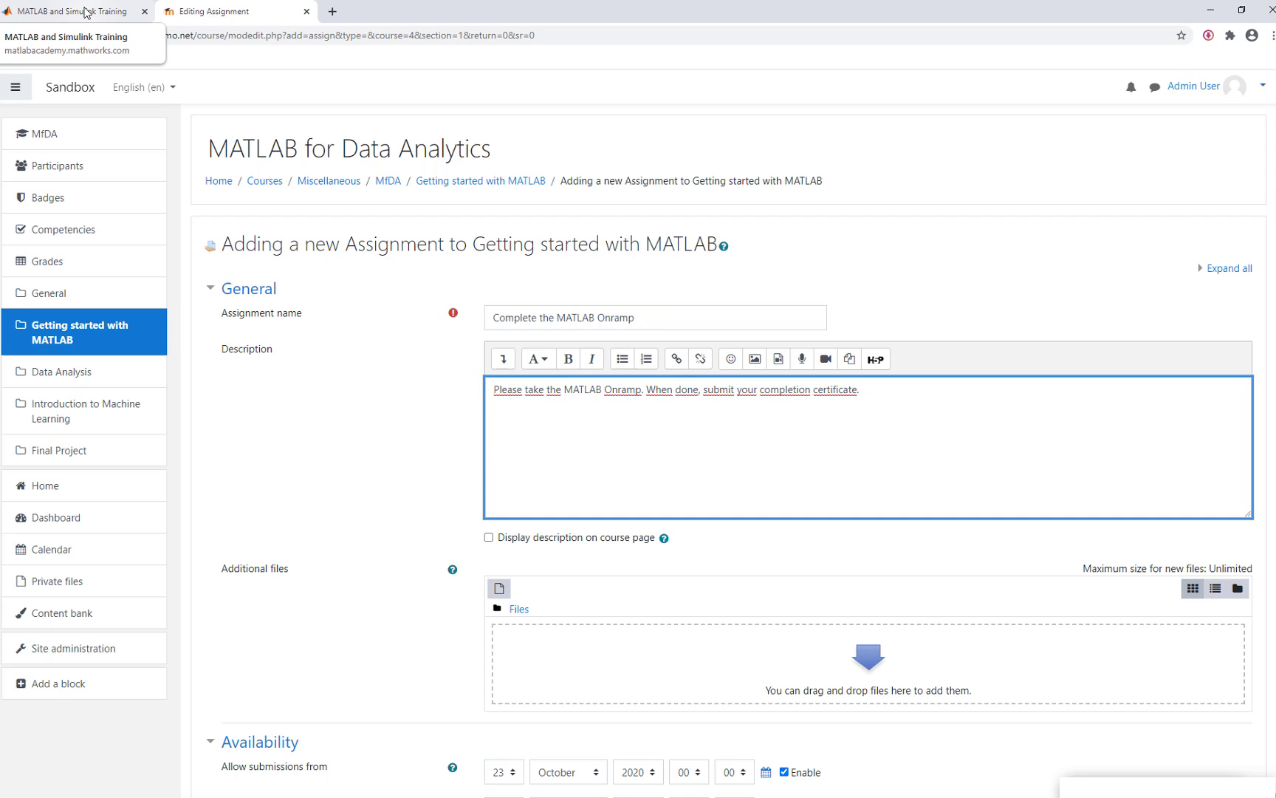
Switch to the MATLAB training site, open the MATLAB Onramp course and copy its page address
left_click(85, 11)
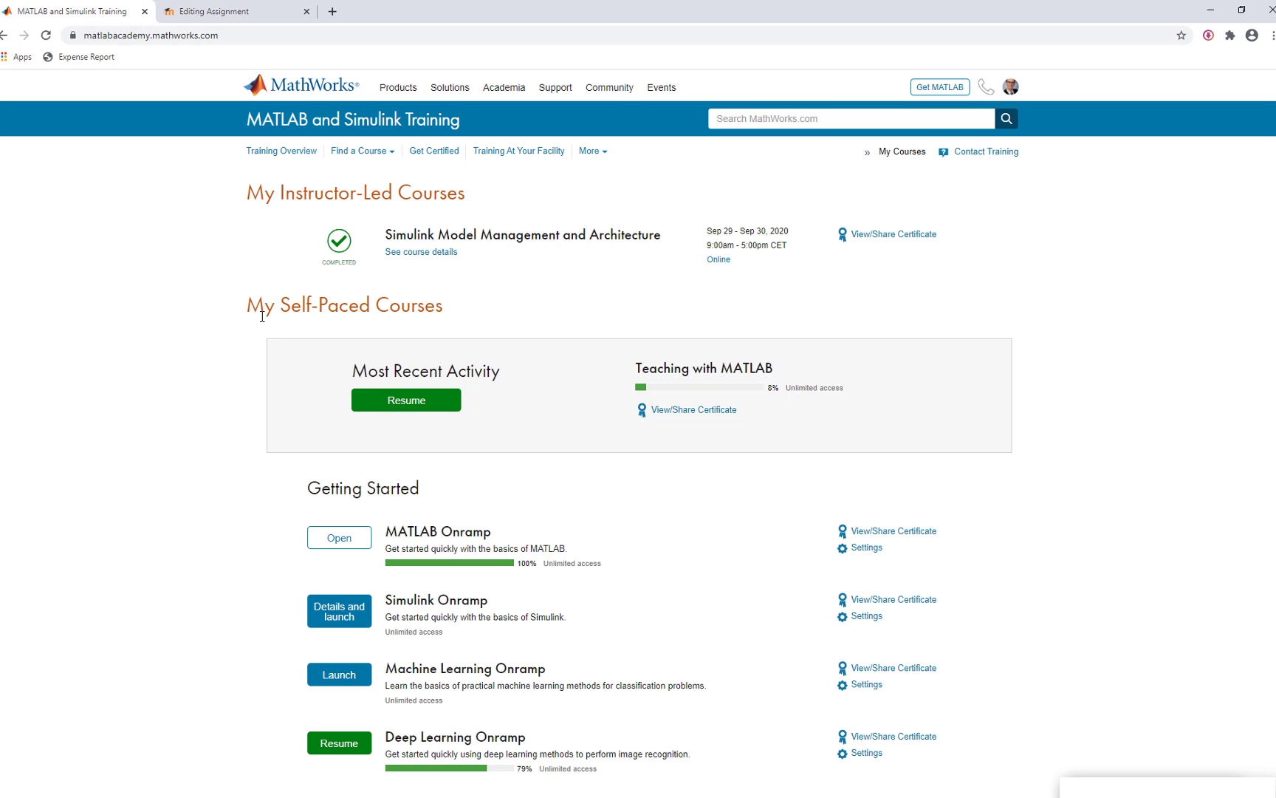
left_click(348, 540)
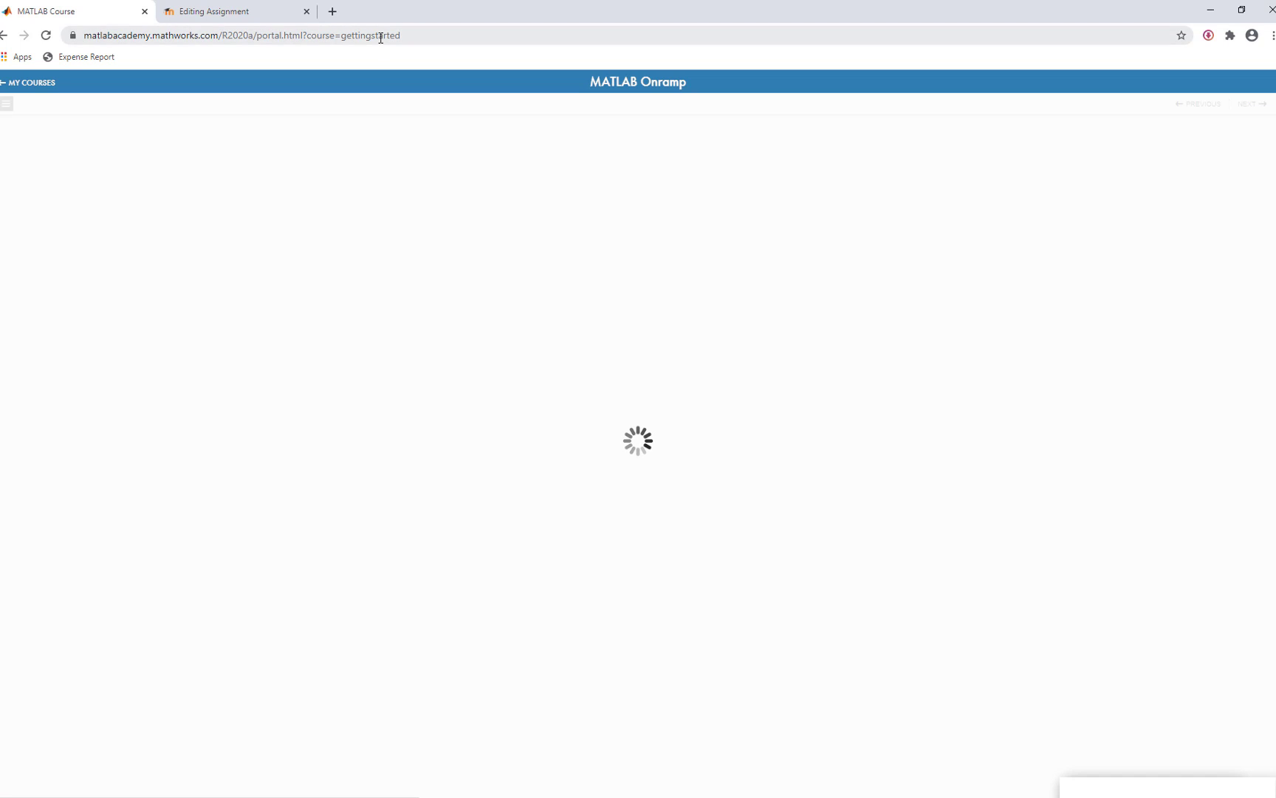
left_click(381, 38)
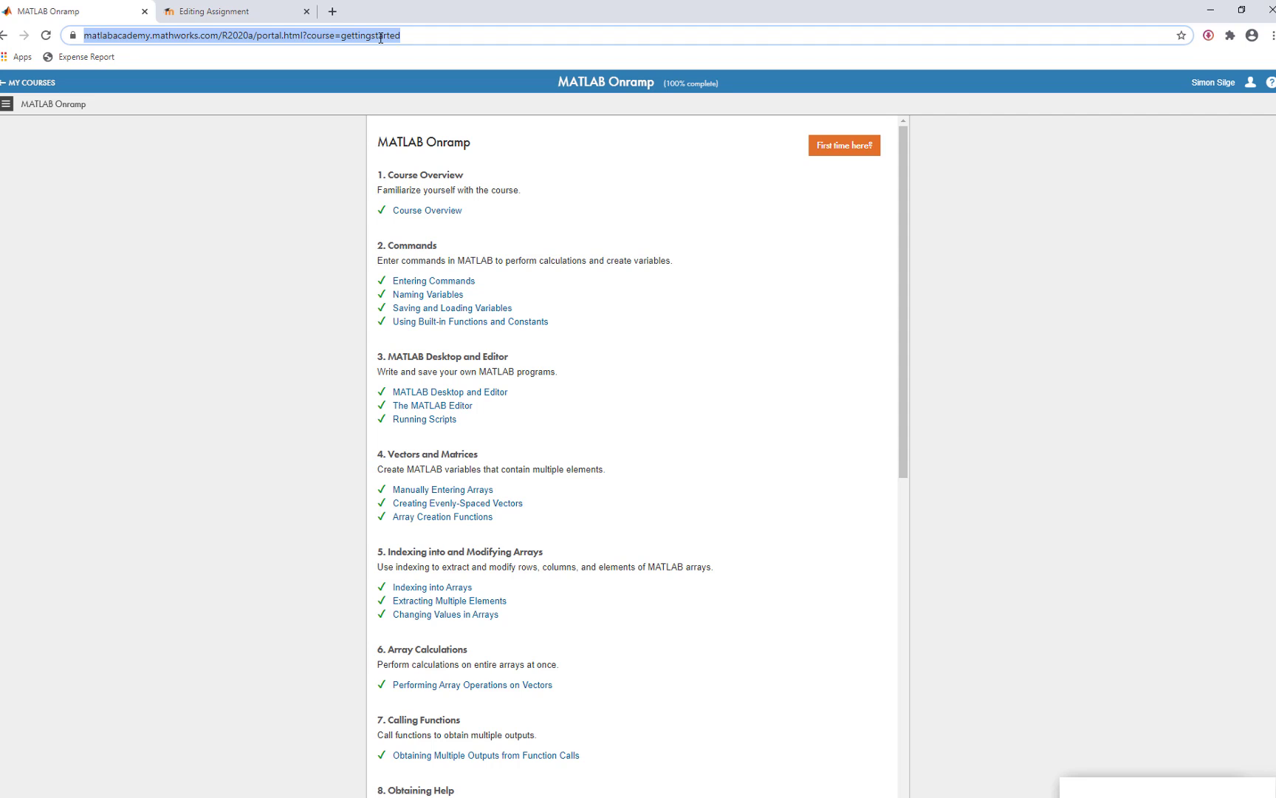
Back in the Moodle assignment, insert the copied MATLAB Onramp address below the description text as a link that opens in a new window
left_click(238, 10)
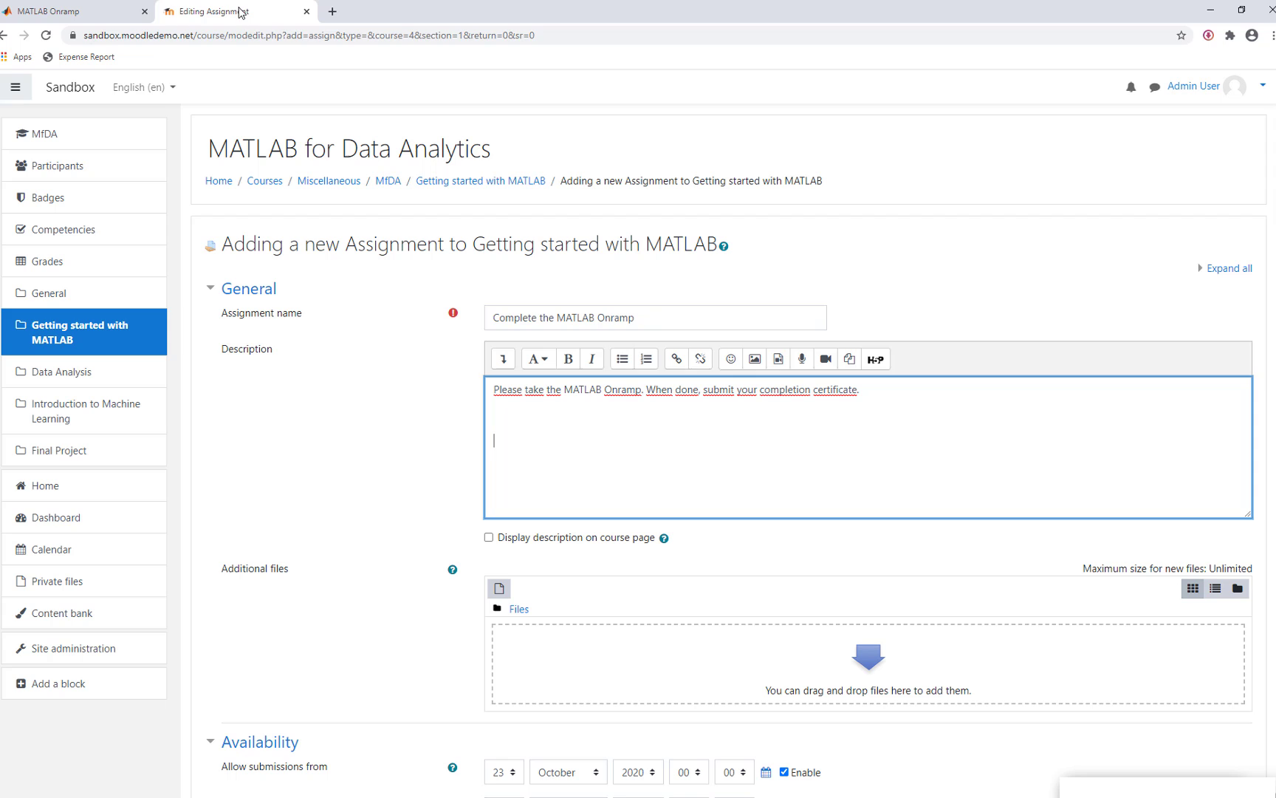
left_click(676, 359)
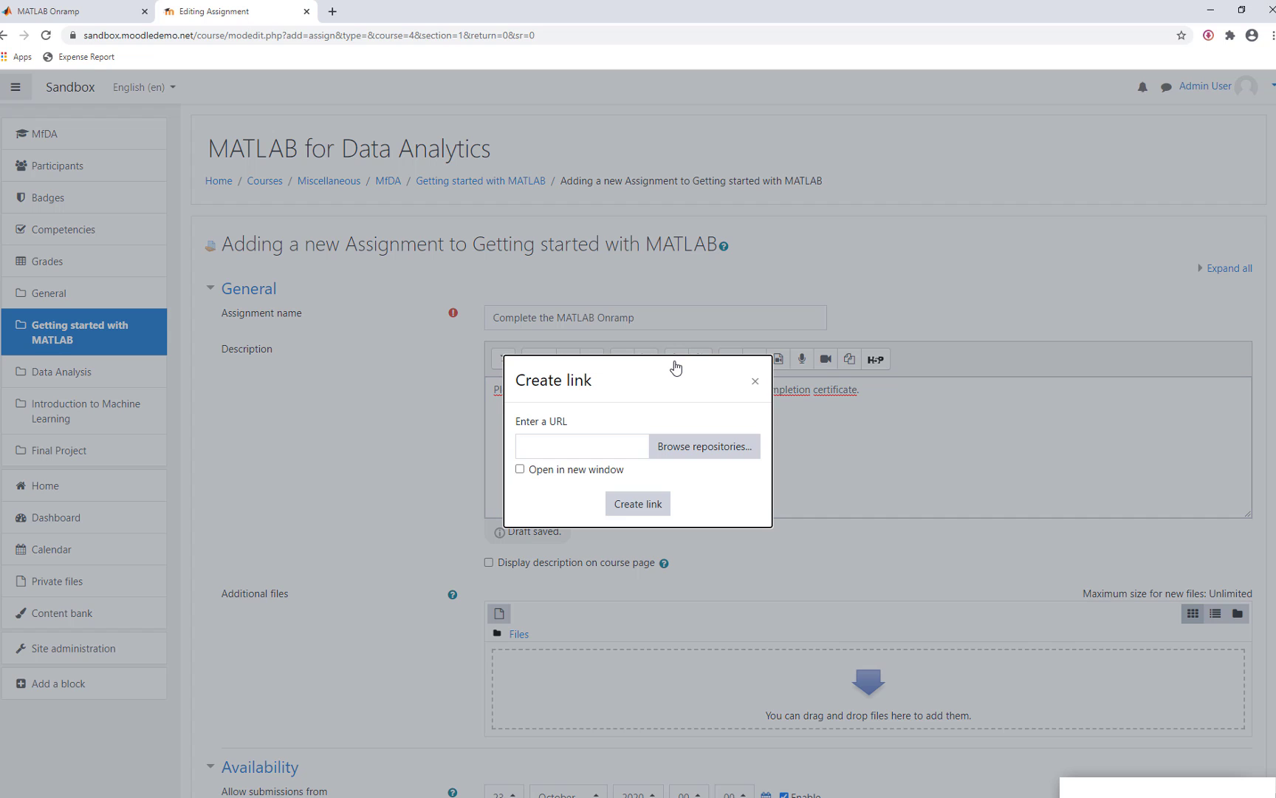
key("ctrl+v")
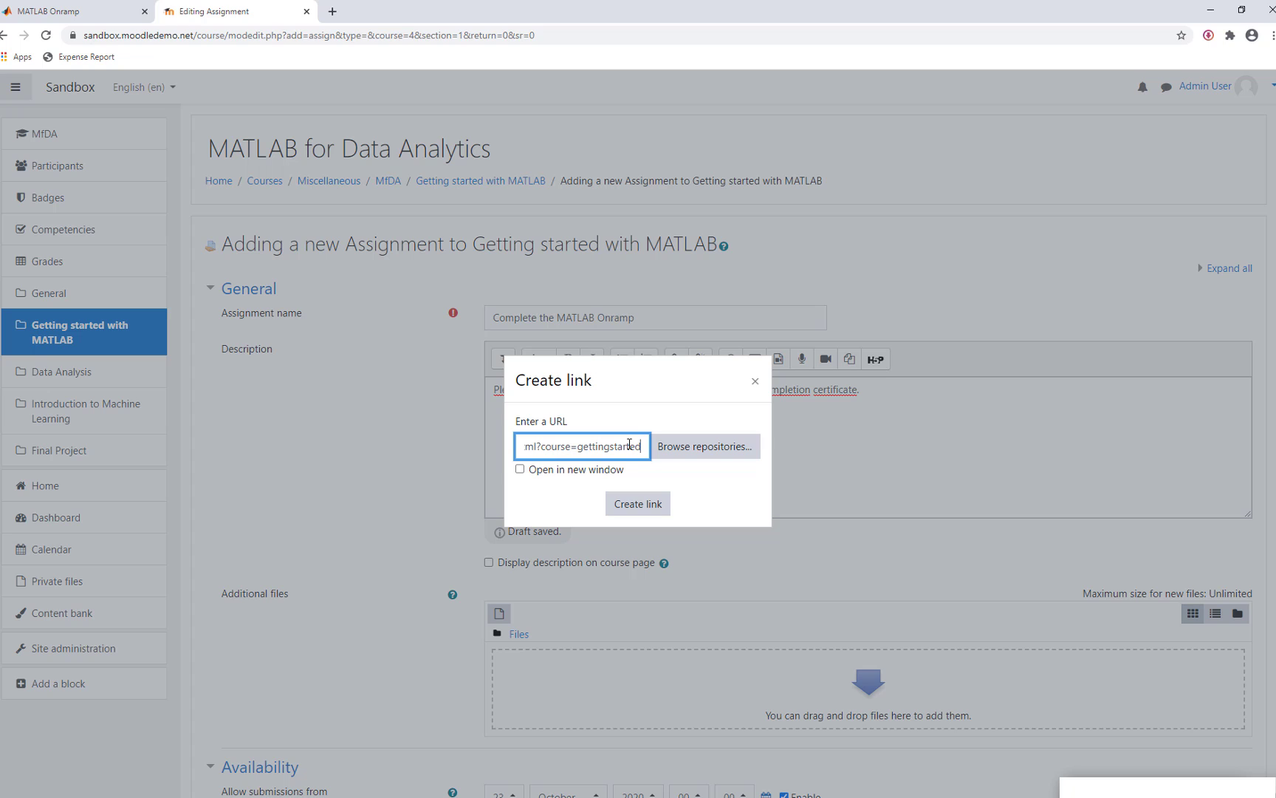
left_click(520, 469)
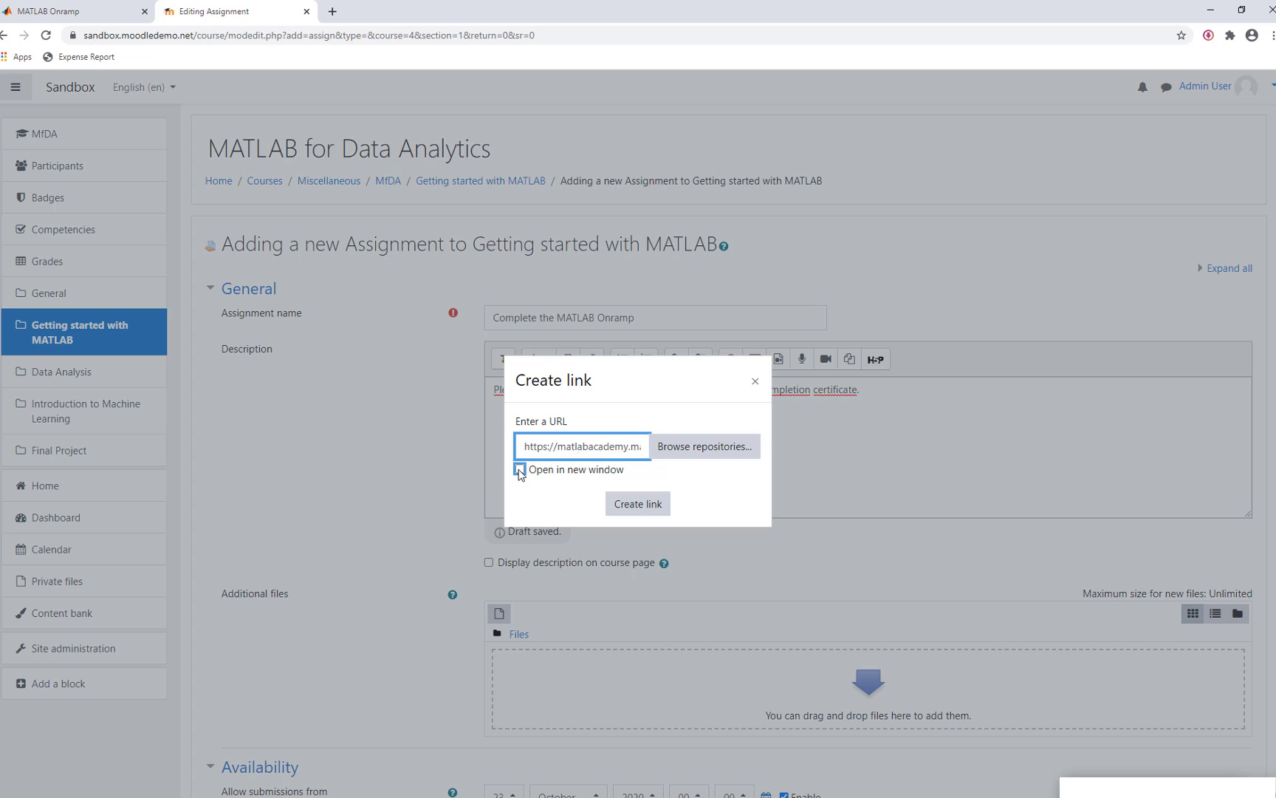
left_click(637, 512)
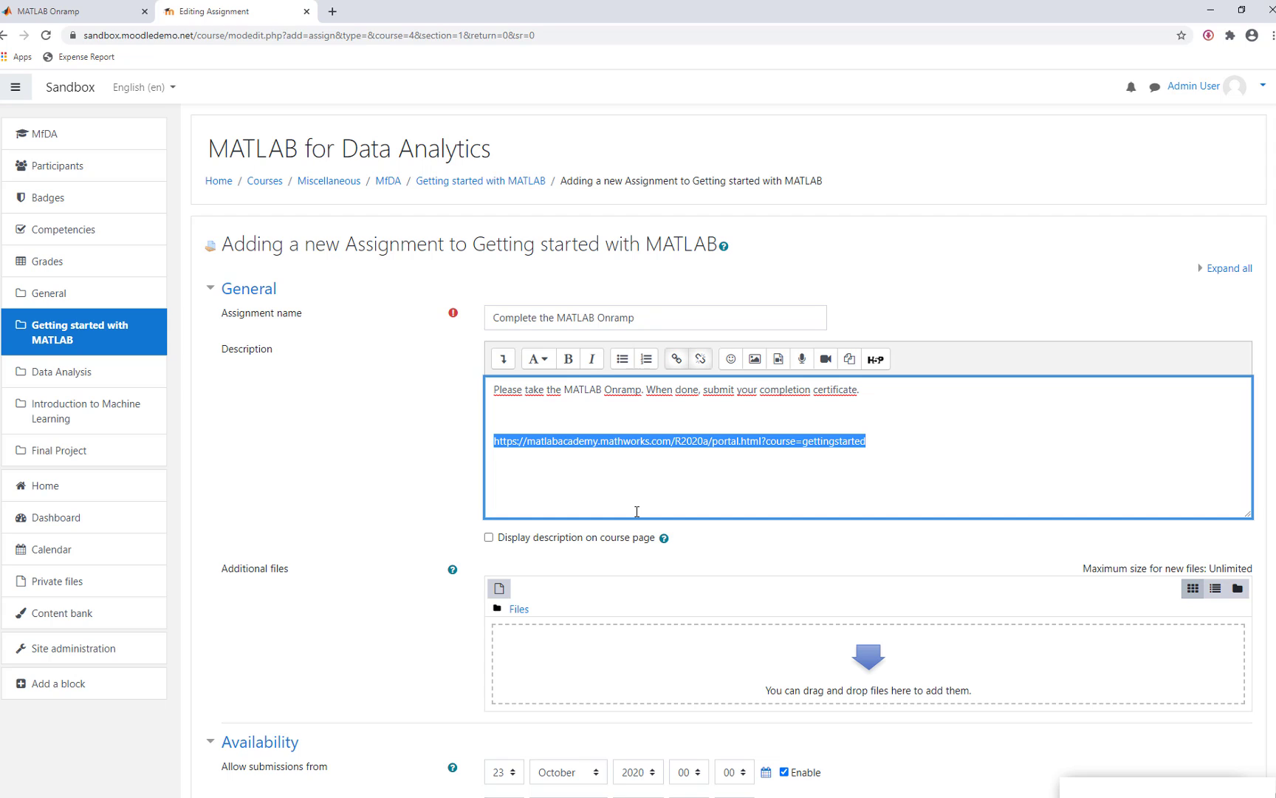
Set the month of the assignment's due date to November and of its grading reminder to December
scroll(637, 511, "down", 5)
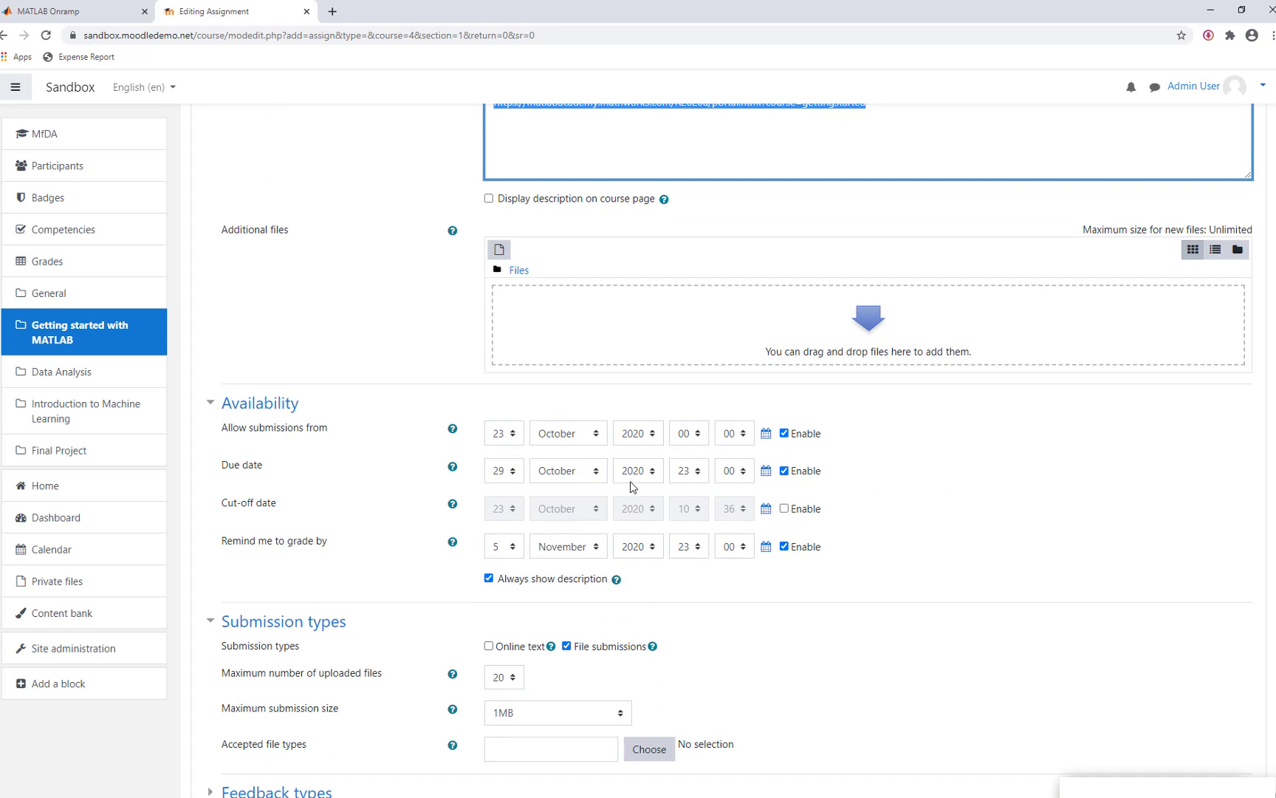
left_click(550, 473)
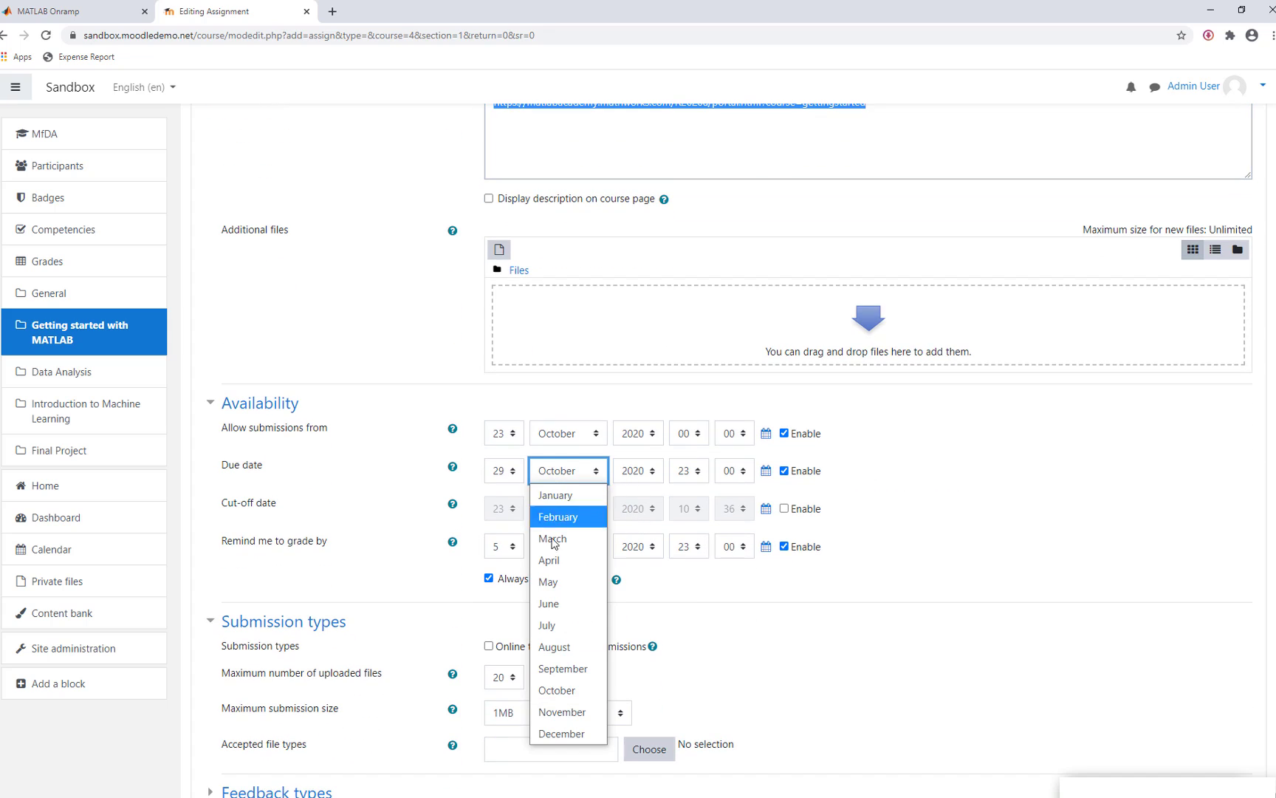
left_click(560, 712)
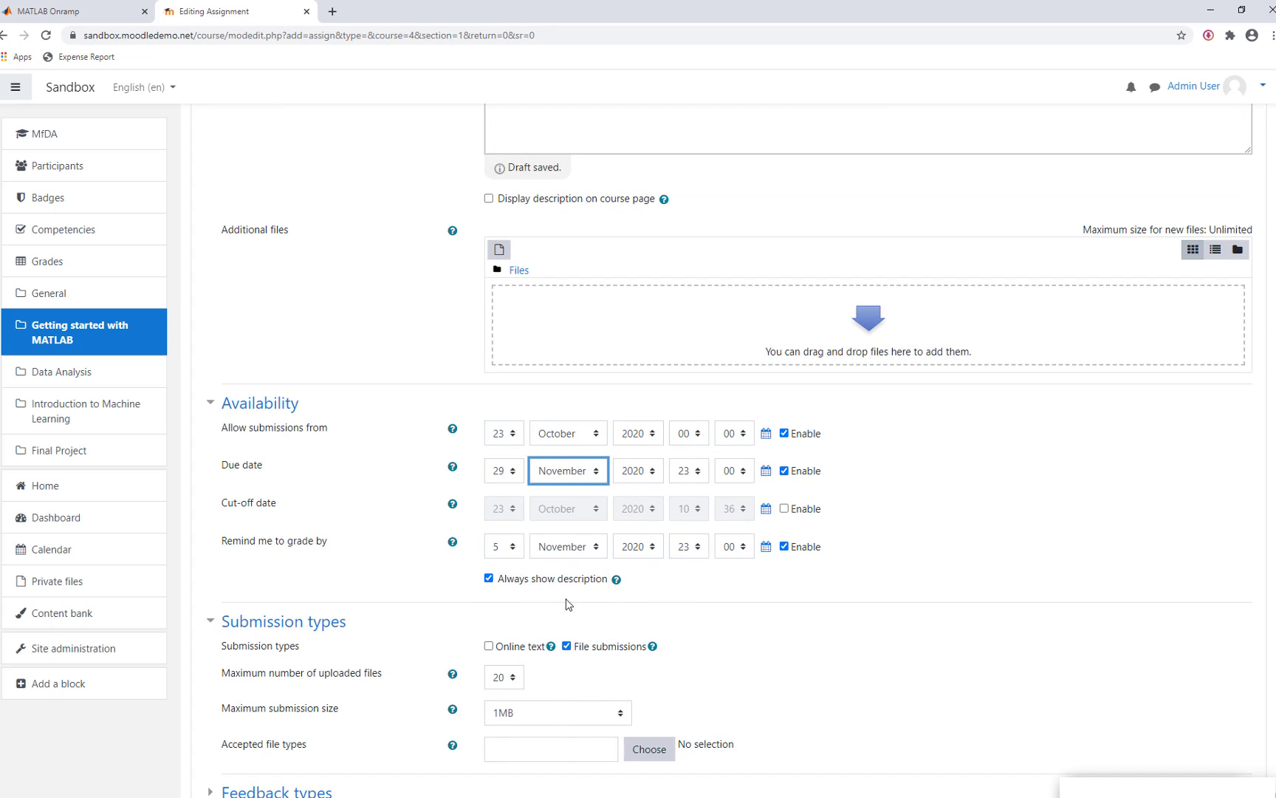
left_click(571, 554)
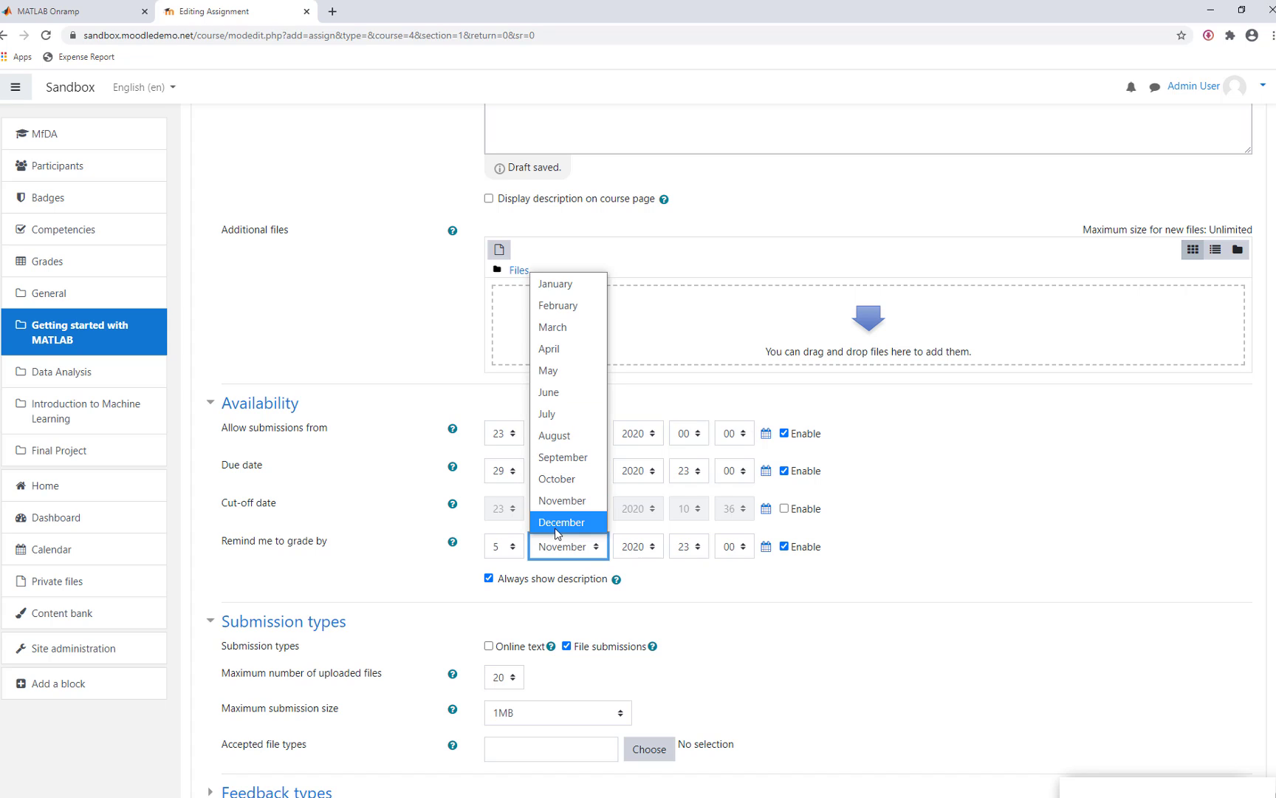
left_click(554, 526)
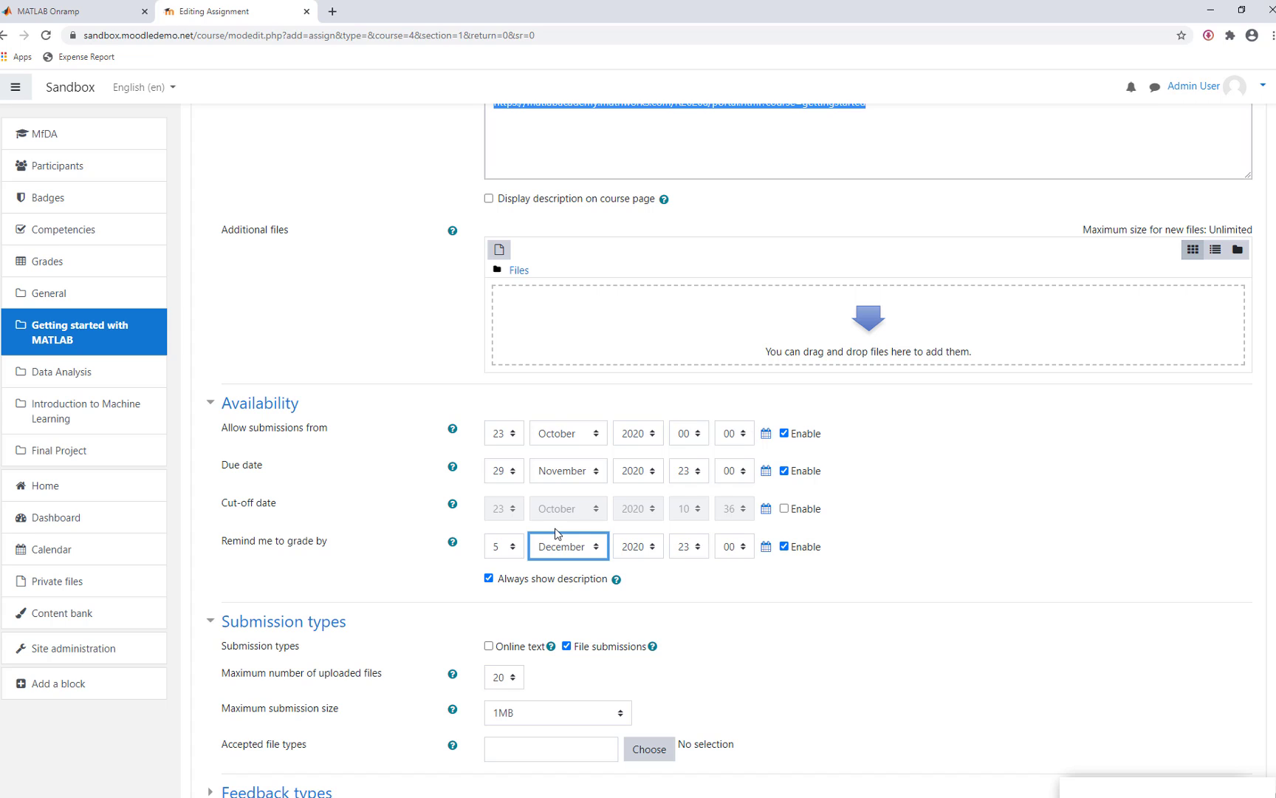
Restrict the accepted file types for submissions to PDF document (.pdf) and save the selection
left_click(640, 755)
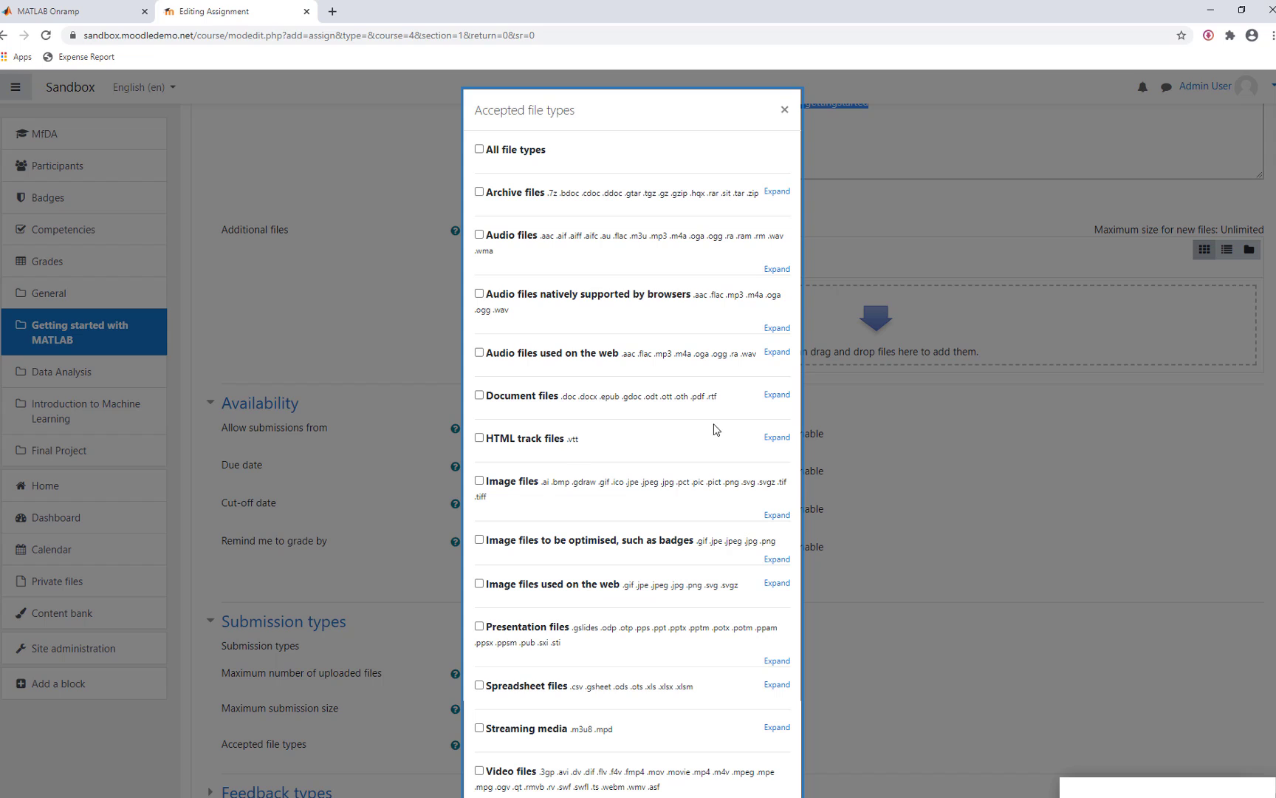
left_click(787, 397)
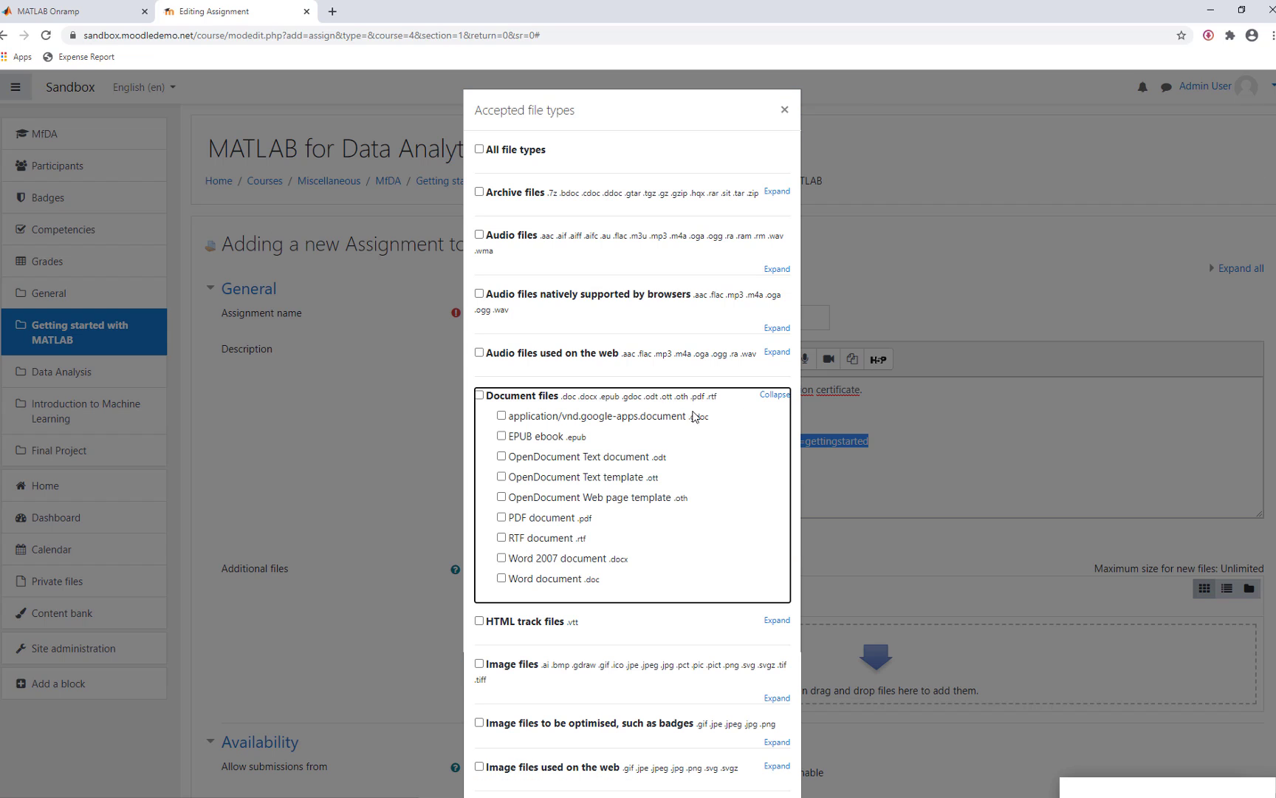
left_click(502, 518)
scroll(508, 522, "down", 10)
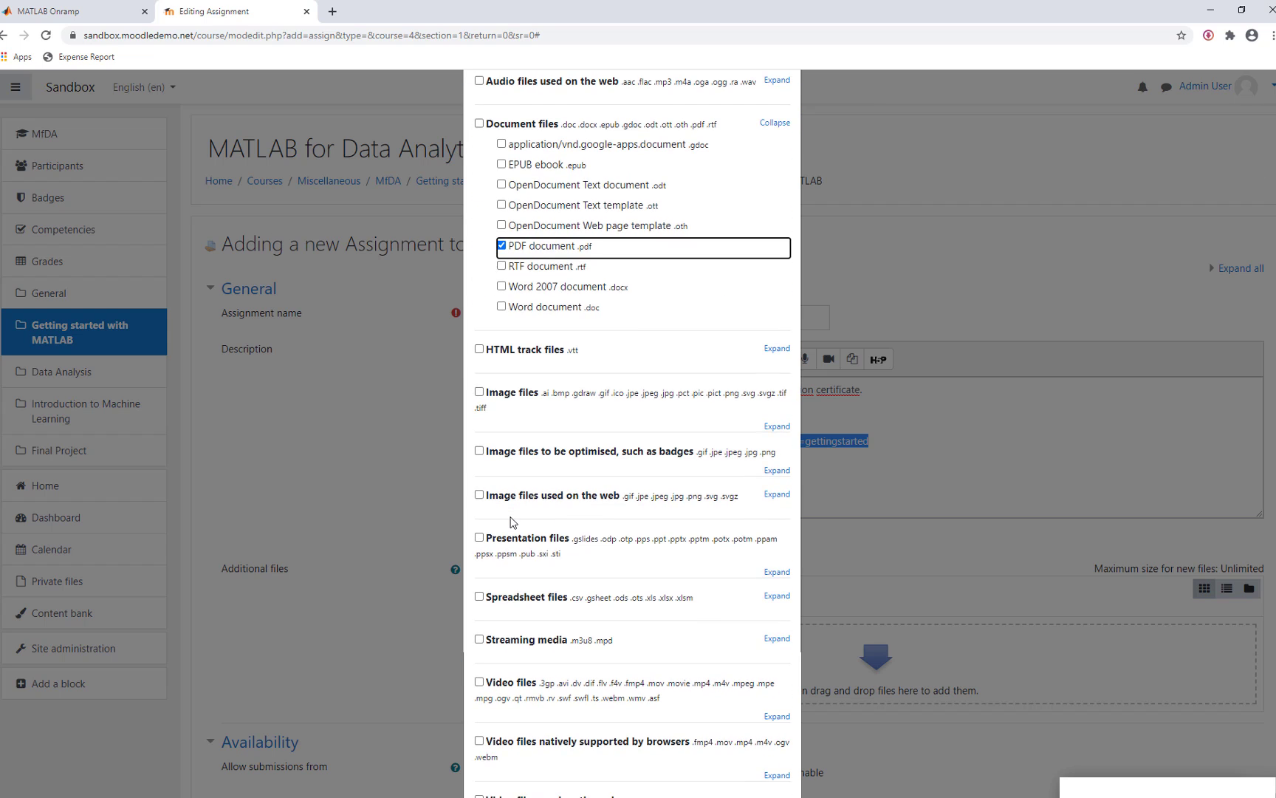
scroll(511, 522, "down", 15)
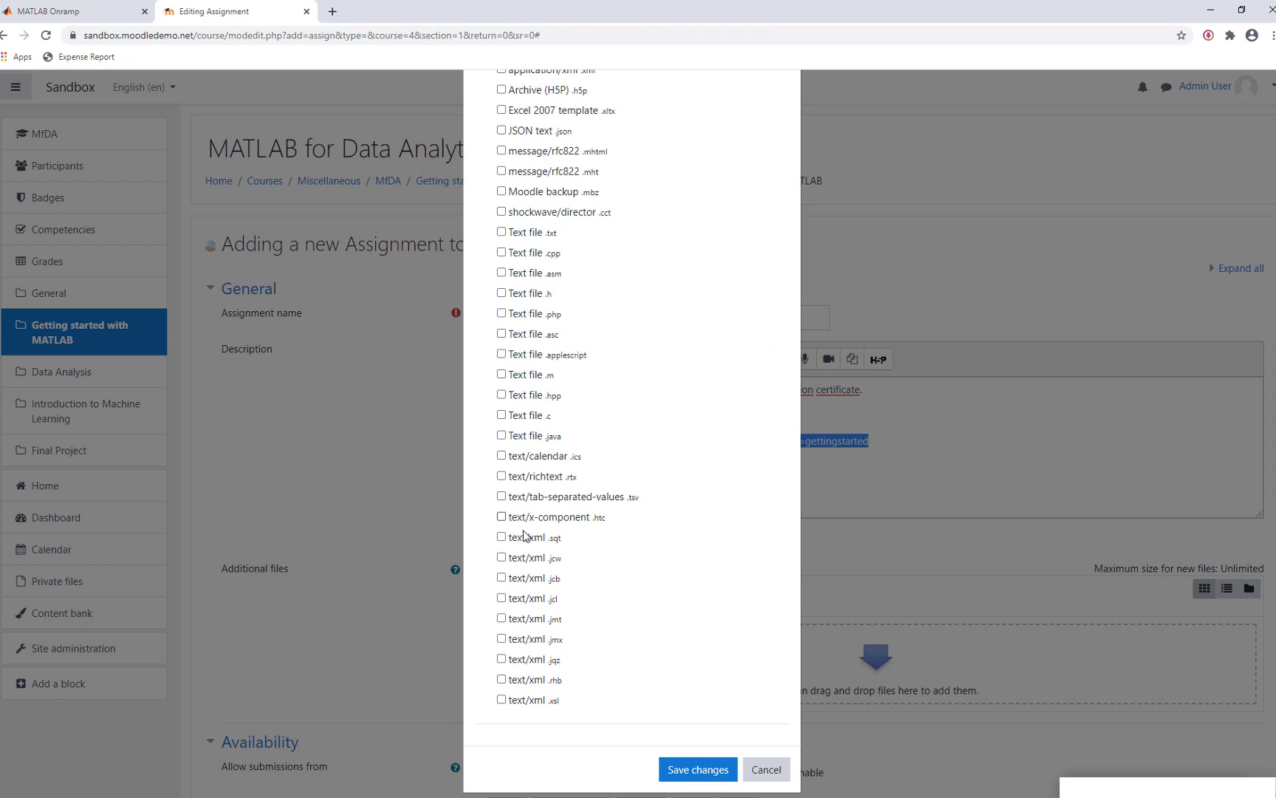
left_click(682, 772)
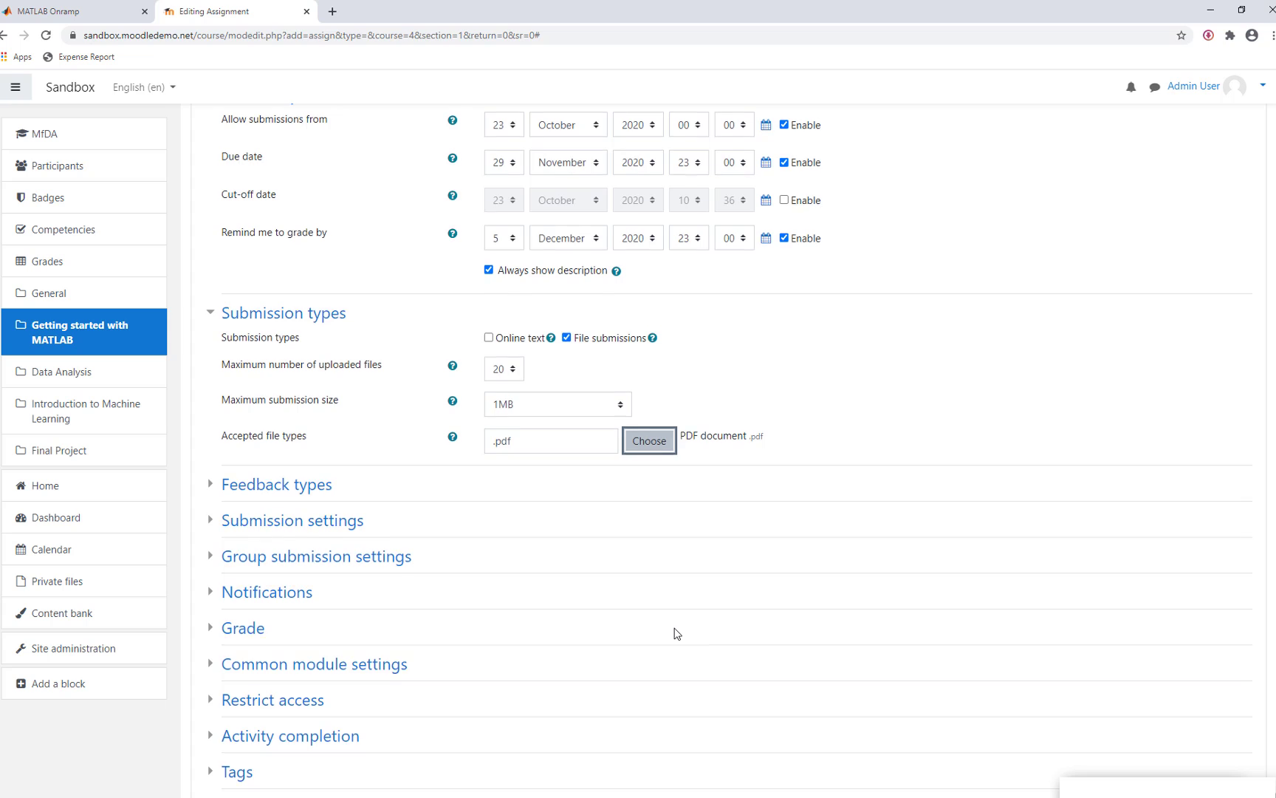
Set the assignment's maximum grade to 50 points
scroll(675, 633, "down", 3)
left_click(238, 434)
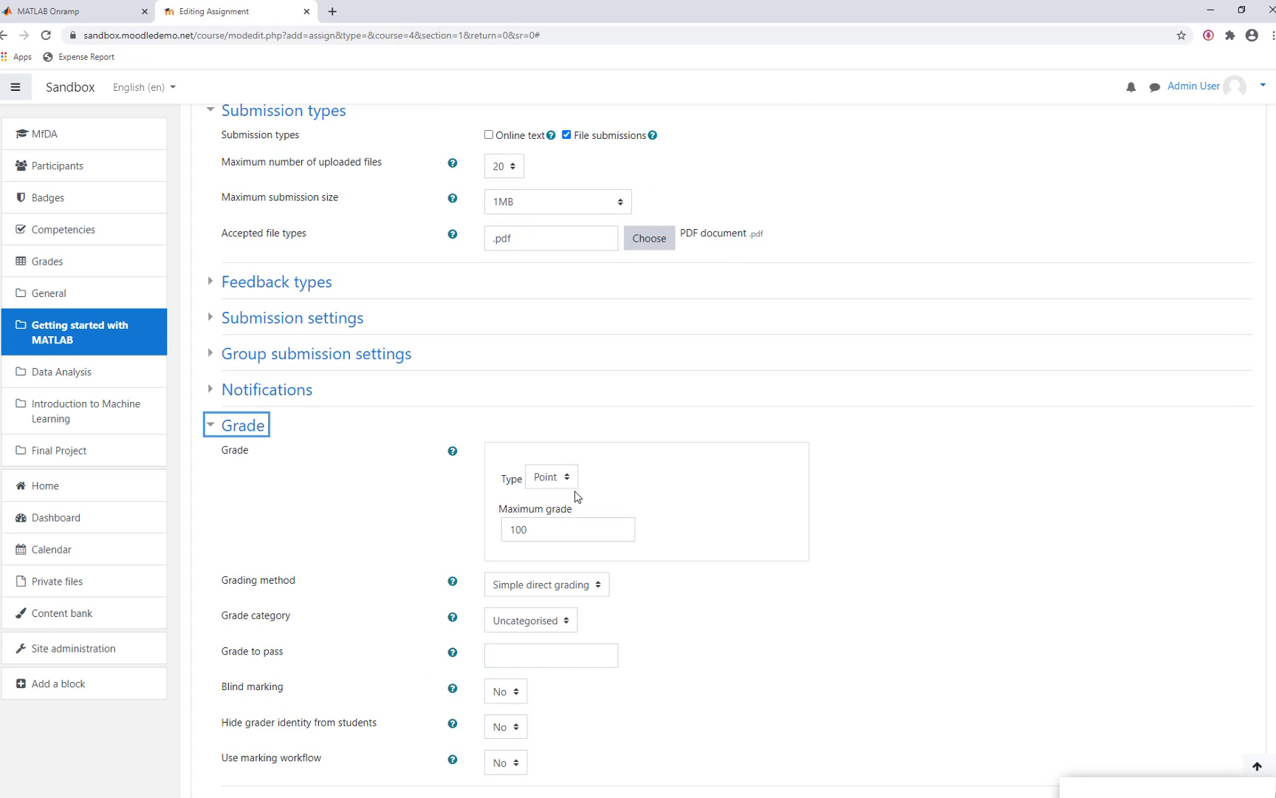
left_click_drag(575, 529, 516, 529)
type("5")
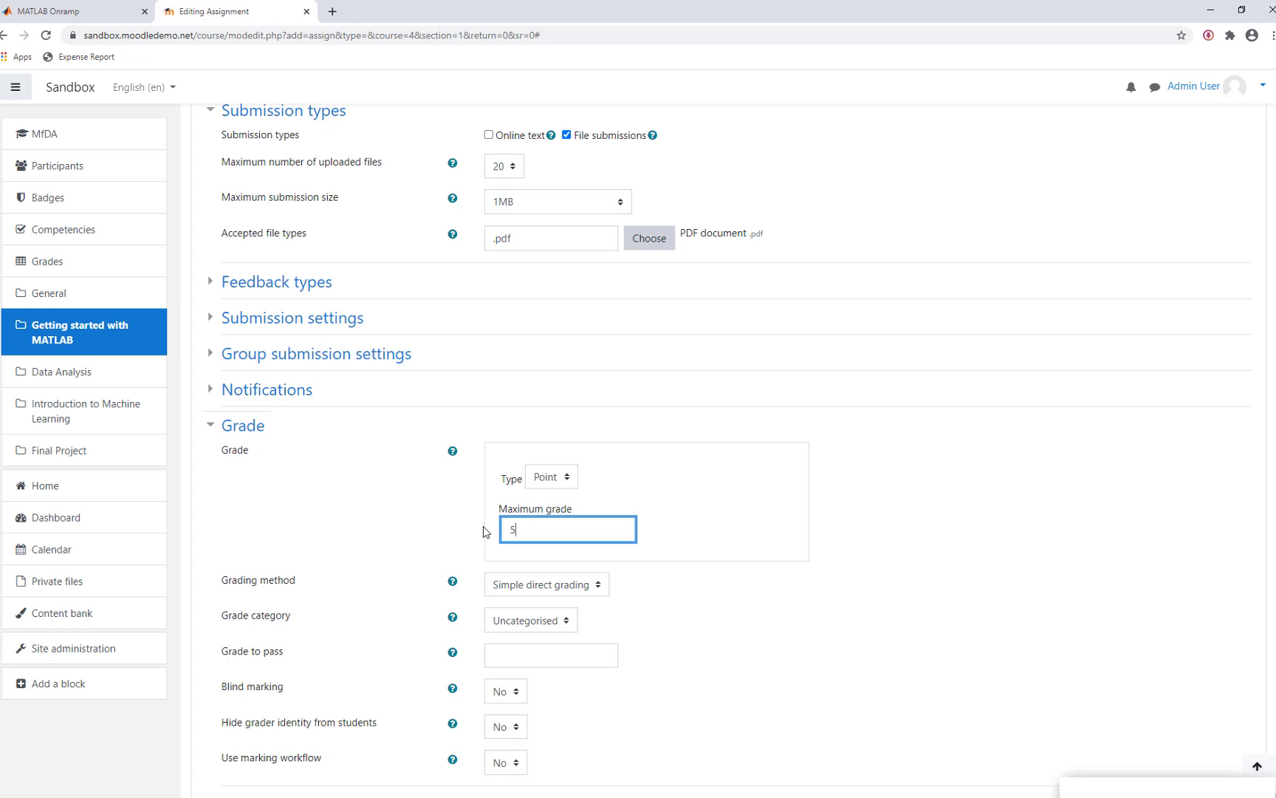
type("0")
Set completion tracking to show the activity as complete when conditions are met, also require a grade, and save and display the assignment
scroll(484, 530, "down", 2)
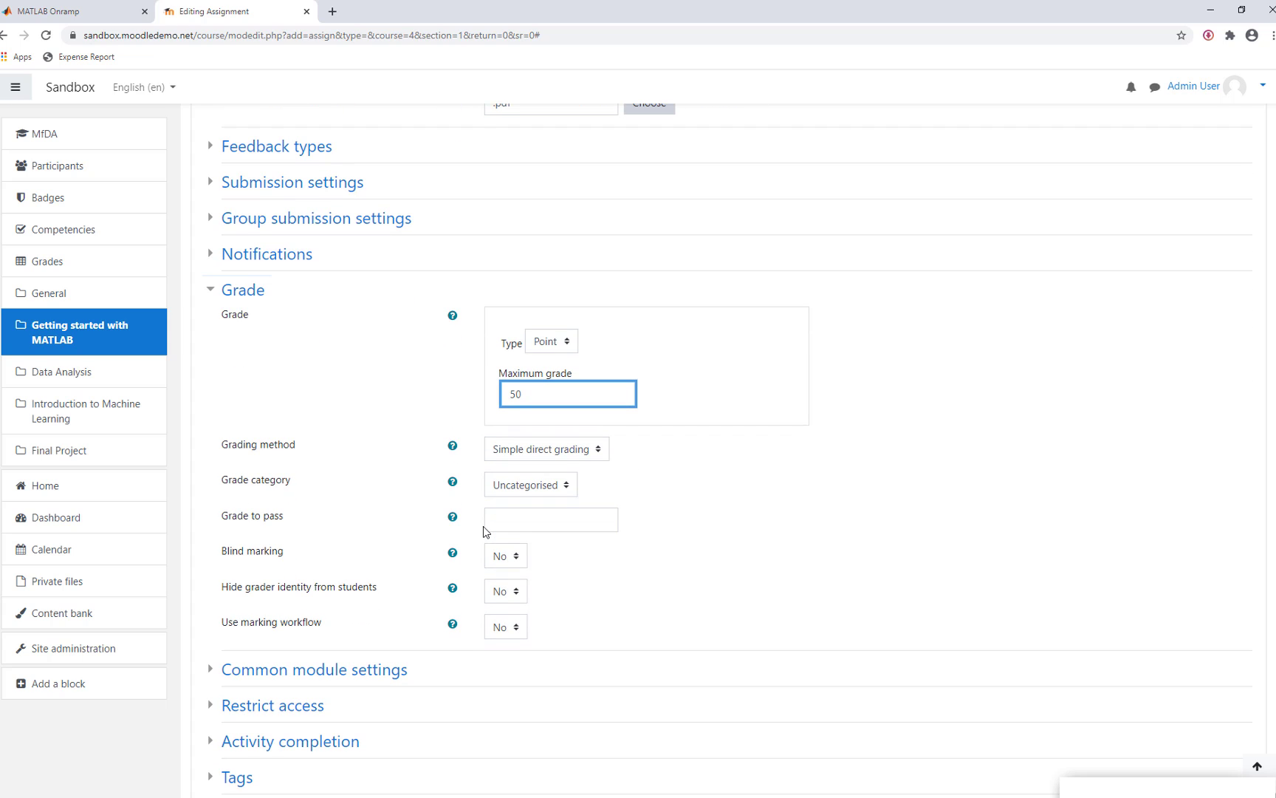
scroll(425, 644, "down", 3)
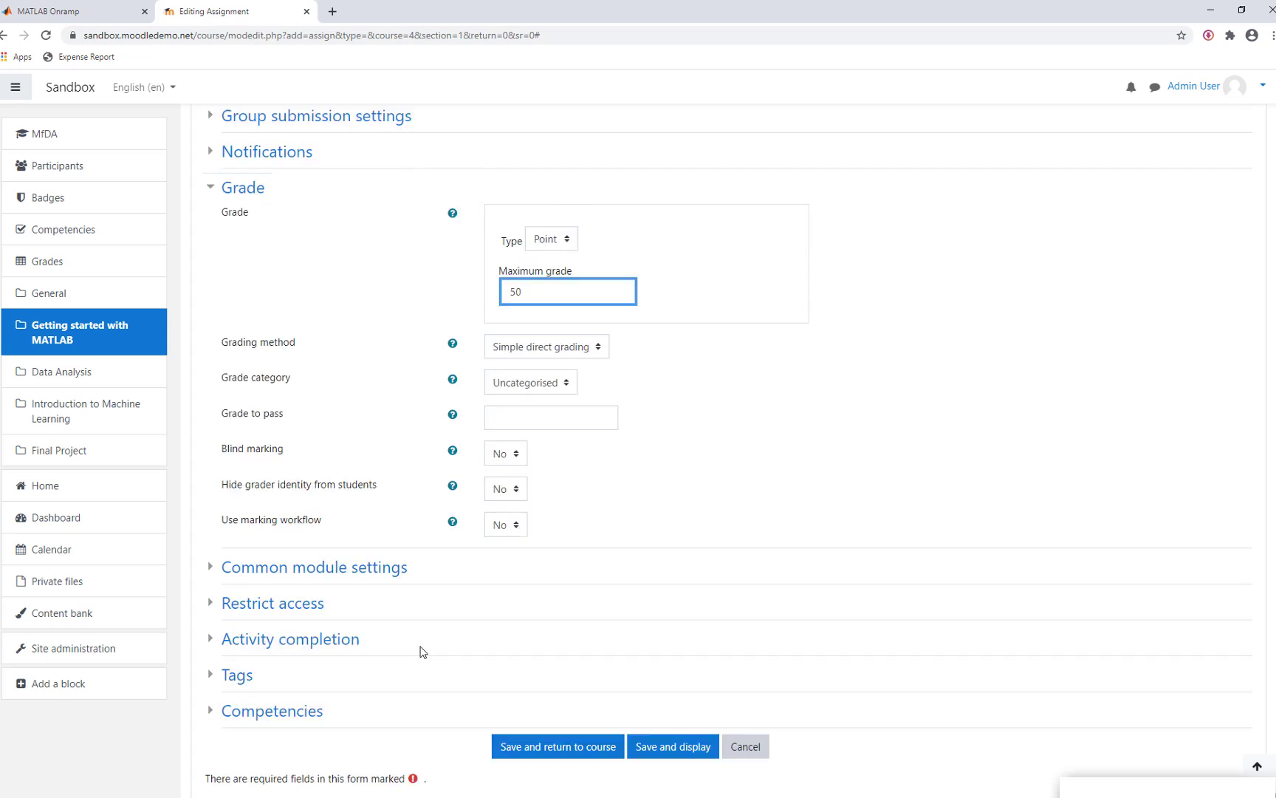
left_click(293, 539)
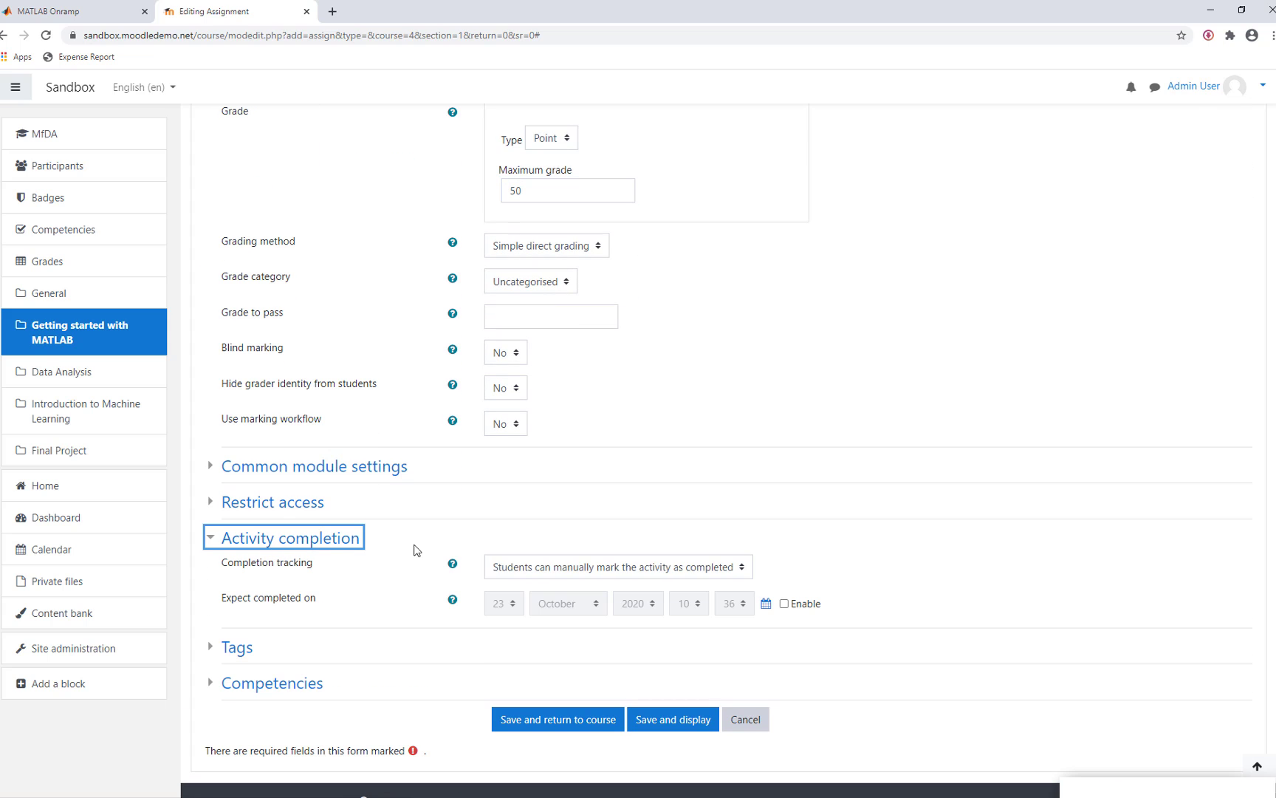
left_click(504, 566)
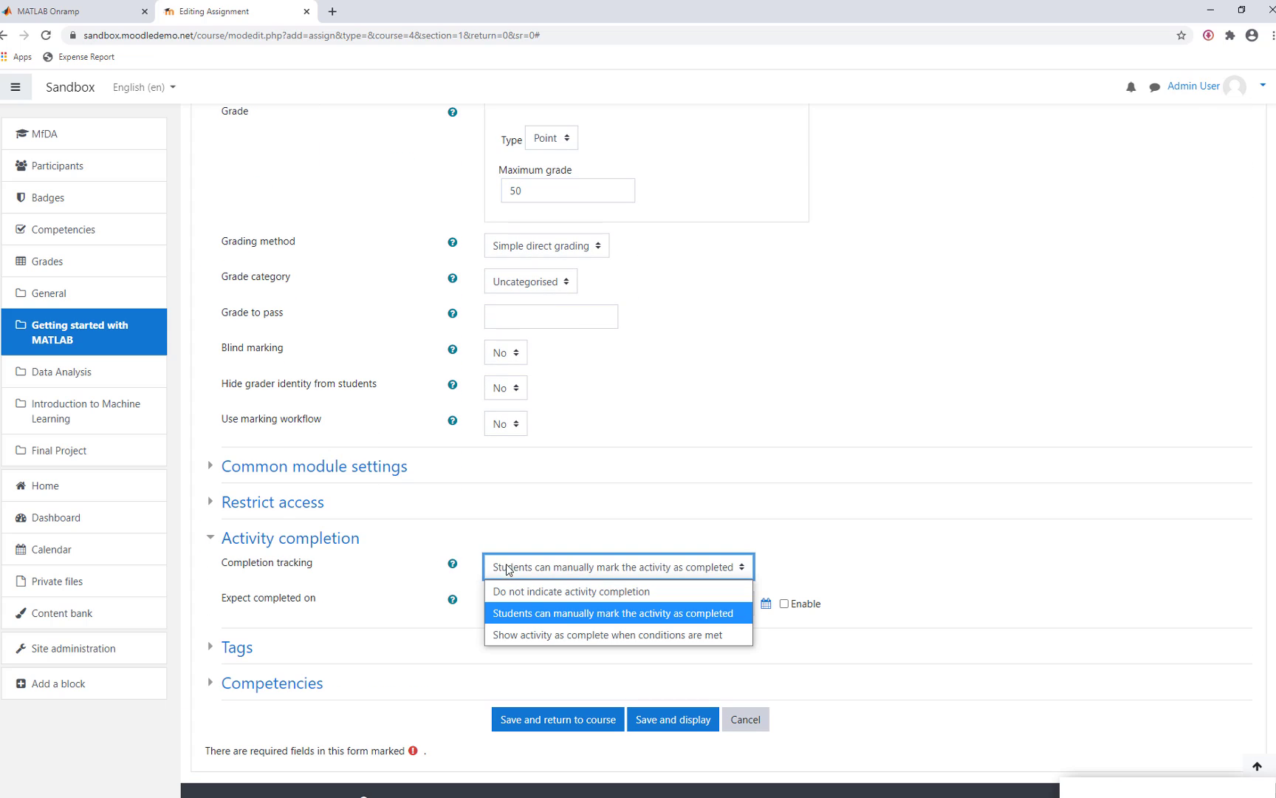
left_click(530, 634)
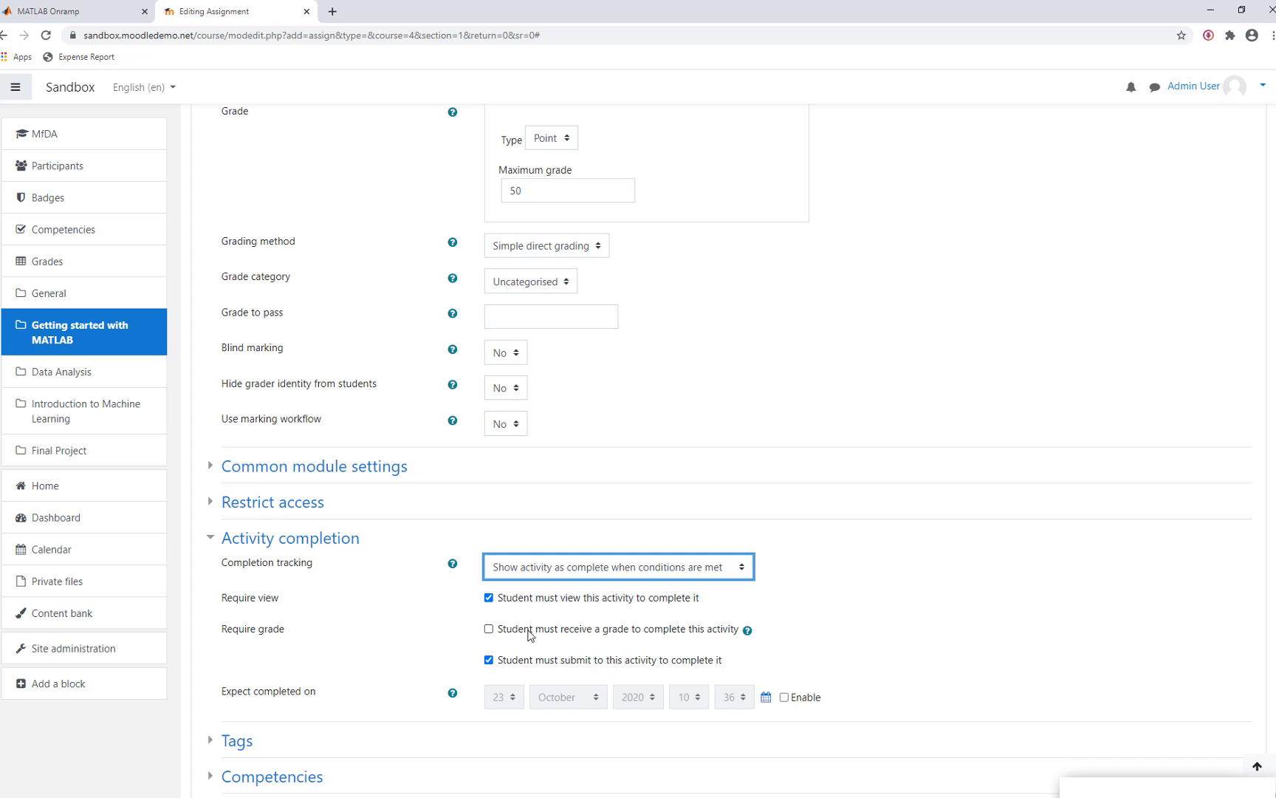
left_click(488, 630)
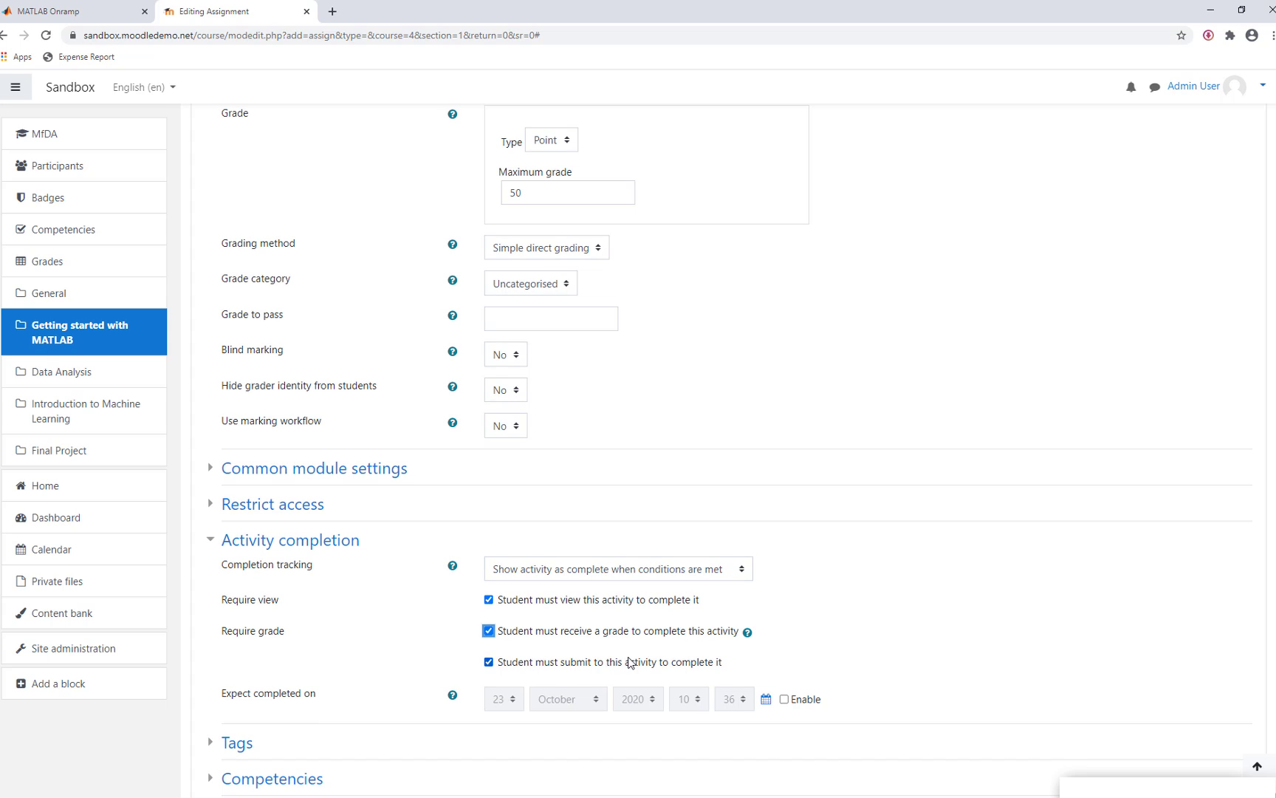
scroll(635, 597, "down", 3)
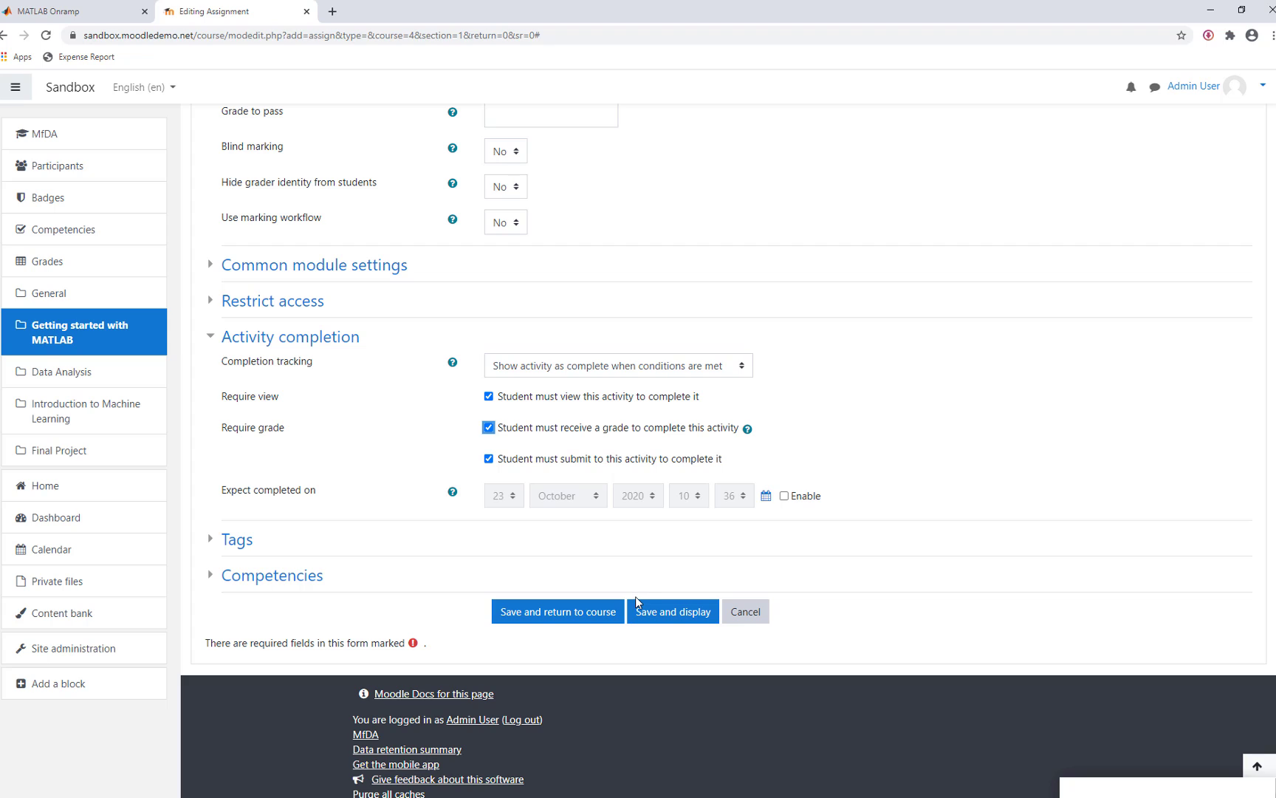
left_click(675, 617)
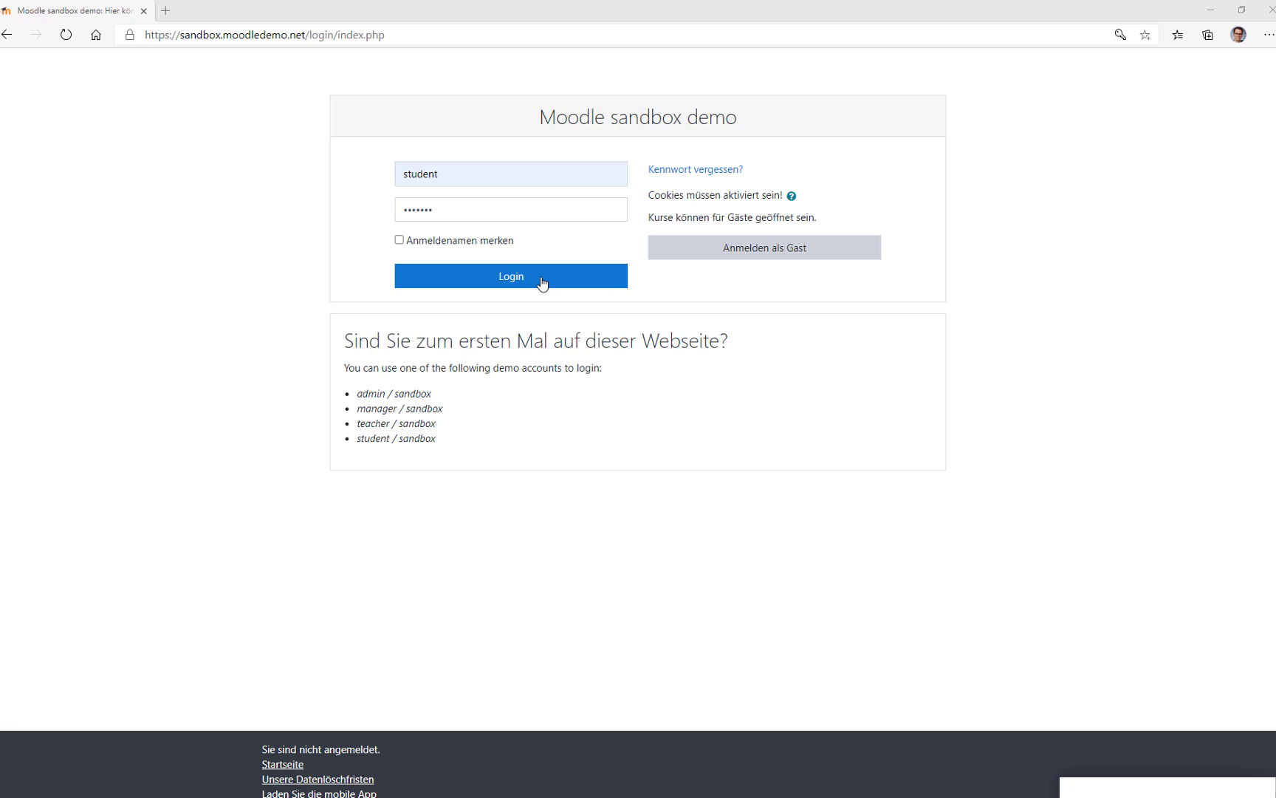
Log in to the Moodle sandbox as the student and open the Complete the MATLAB Onramp assignment in MATLAB for Data Analytics
left_click(542, 281)
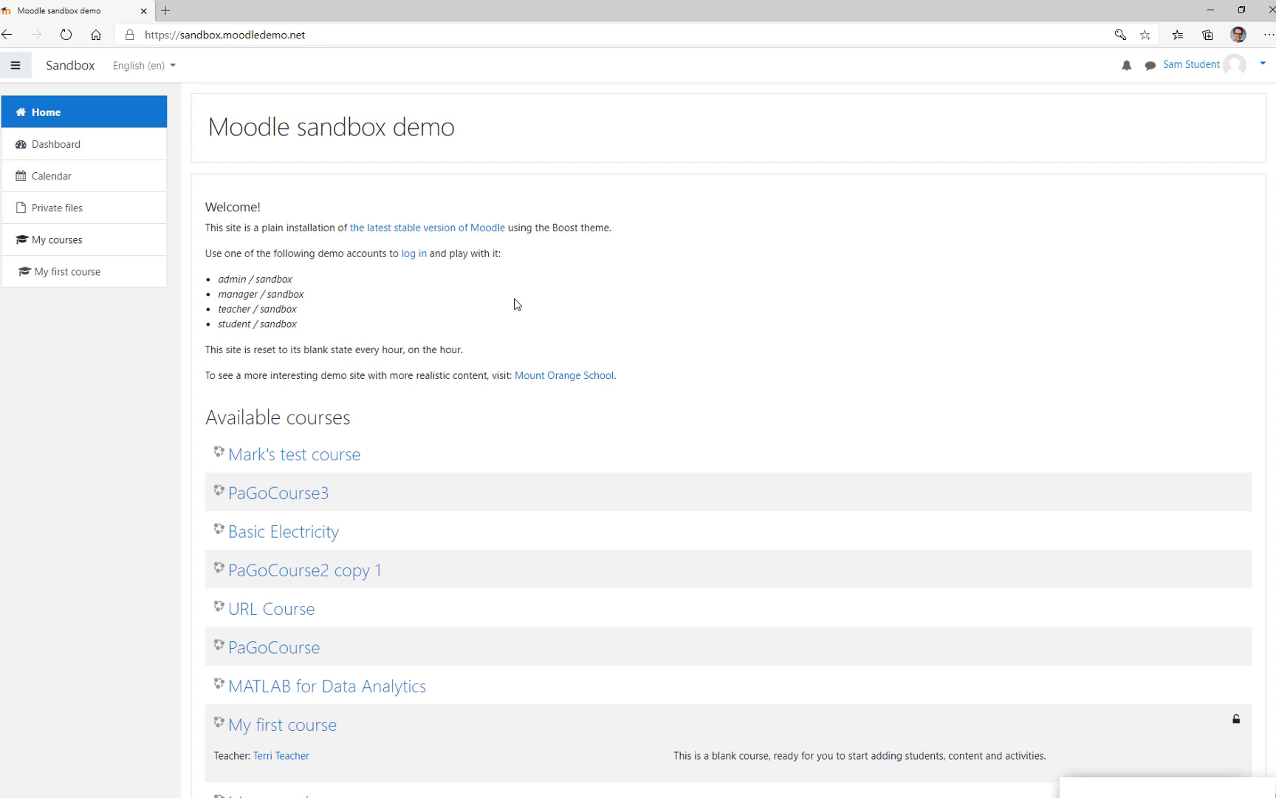
left_click(373, 689)
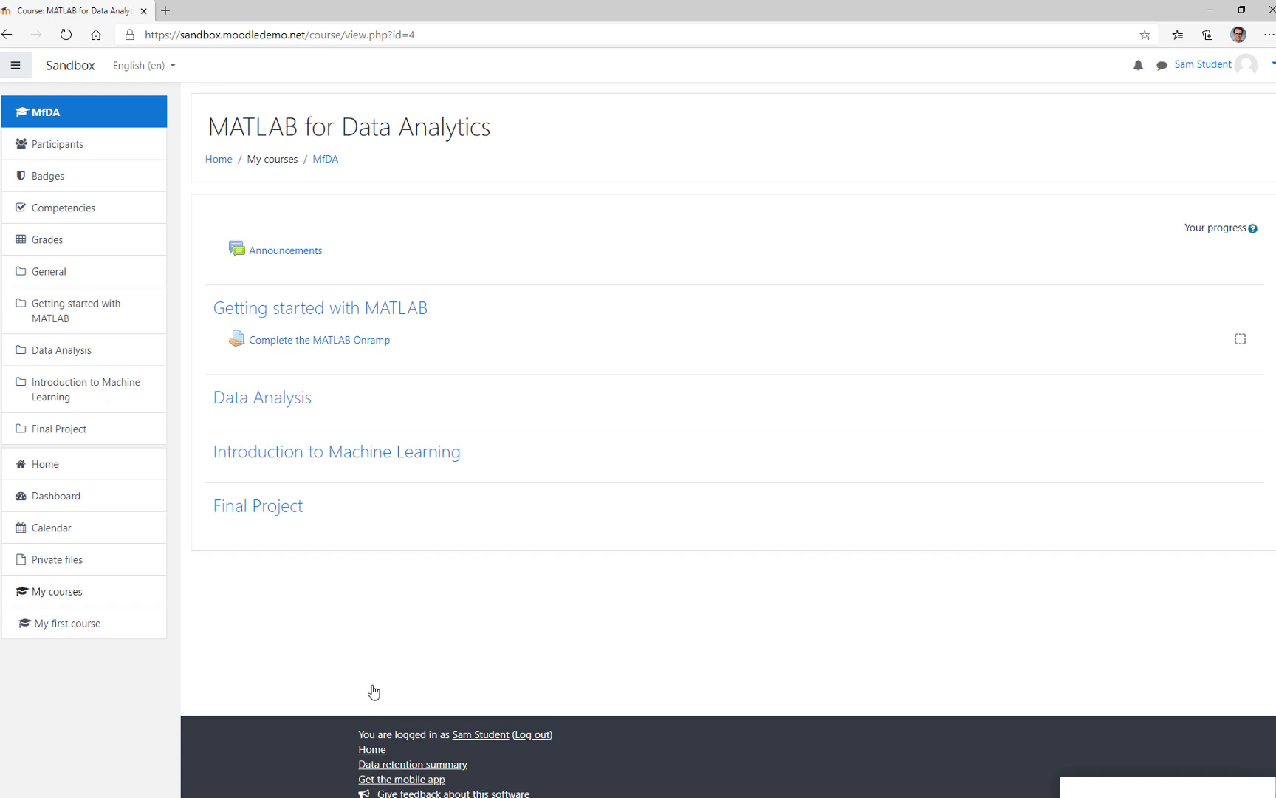
left_click(359, 345)
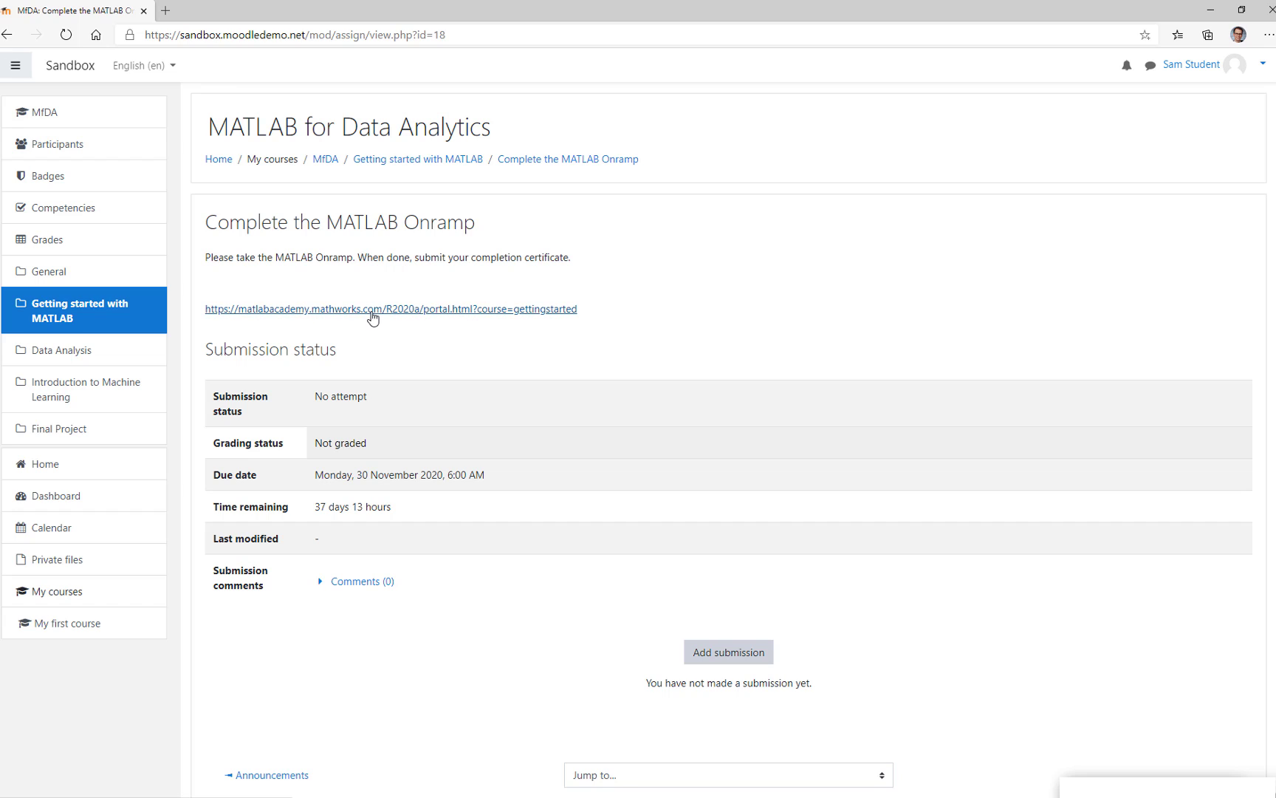
Follow the assignment's link to MATLAB Onramp, go to the overview of own courses and display the MATLAB Onramp course certificate
left_click(373, 310)
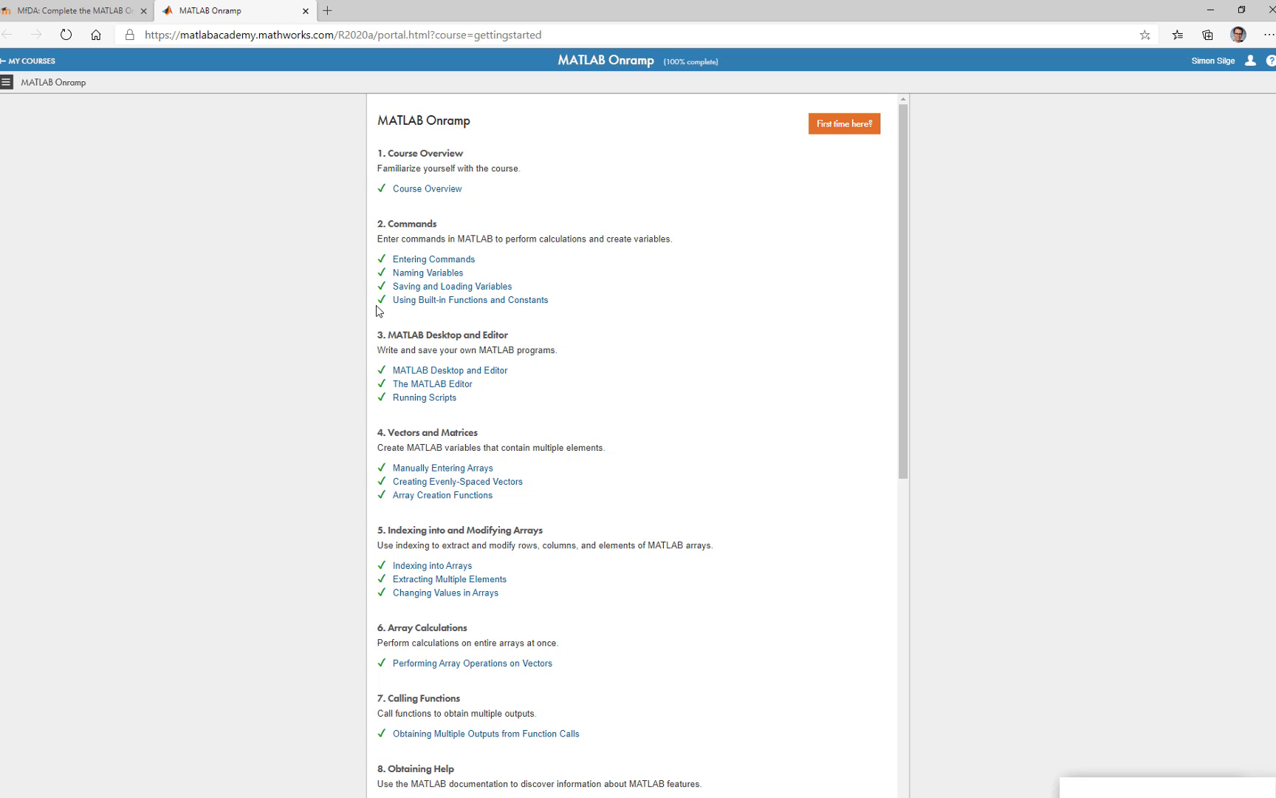
left_click(37, 61)
left_click(542, 440)
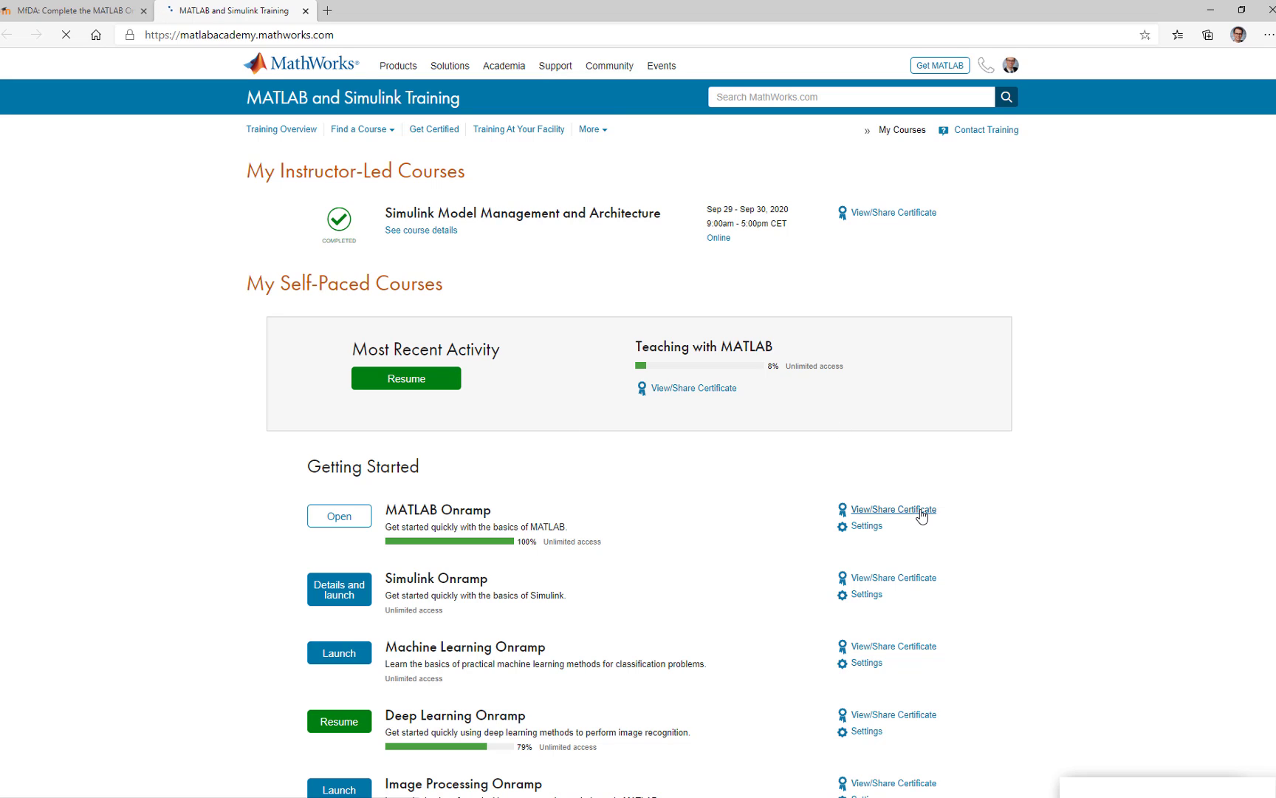
left_click(921, 515)
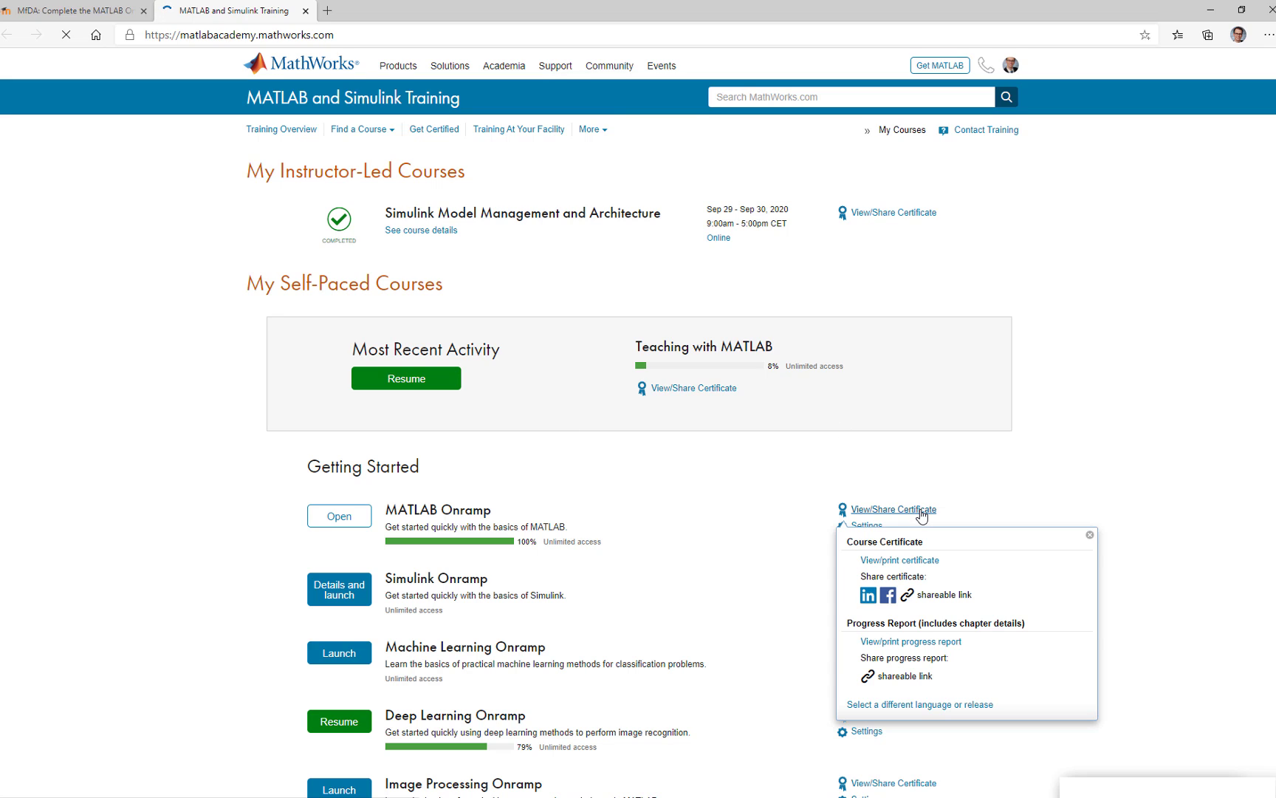
left_click(921, 561)
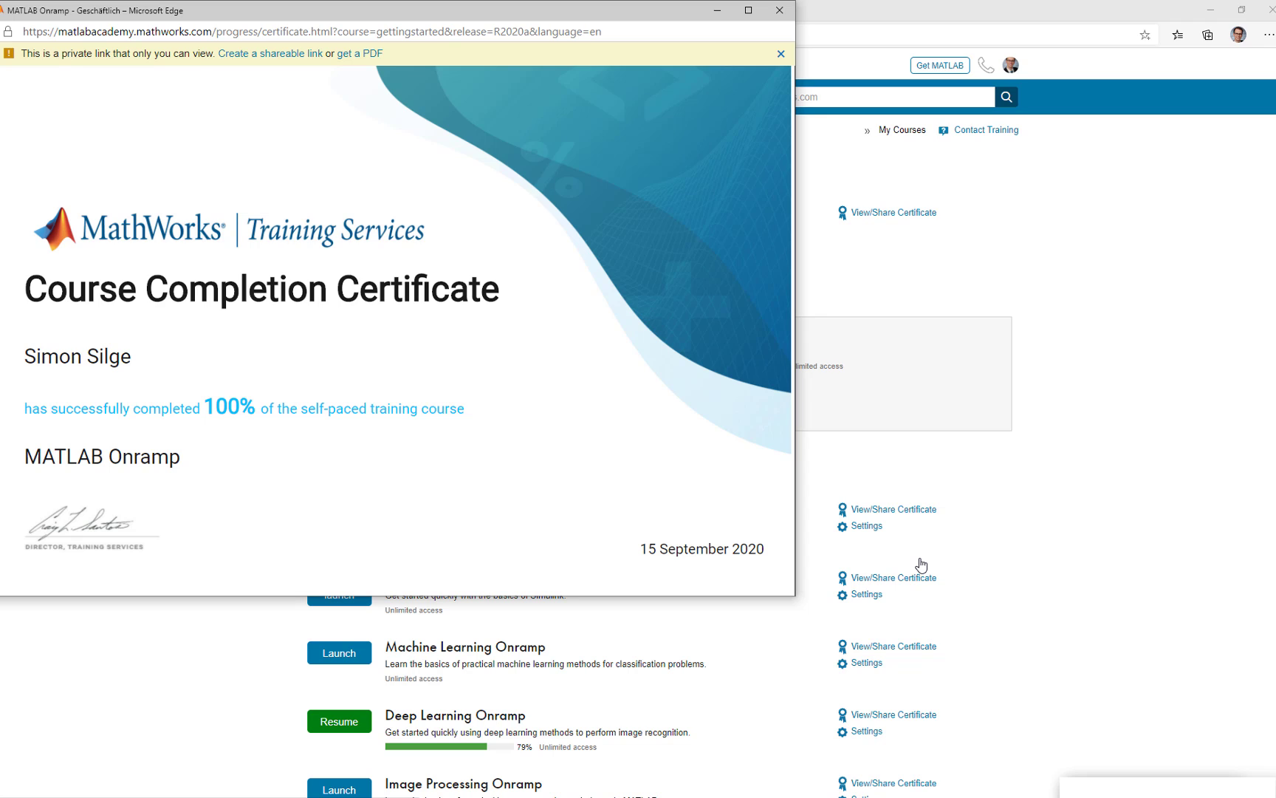
Get the course completion certificate as a PDF and save it to the computer as certificate.pdf
left_click(365, 57)
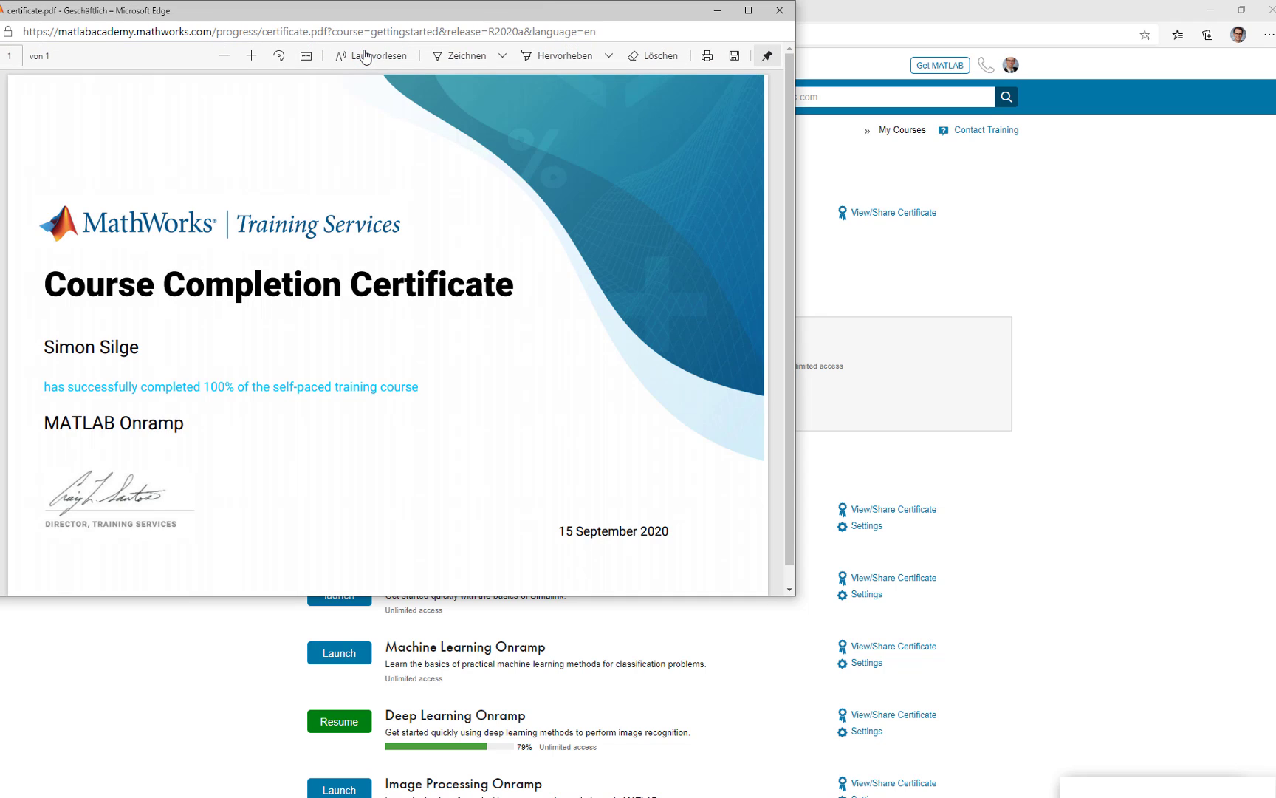
left_click(735, 57)
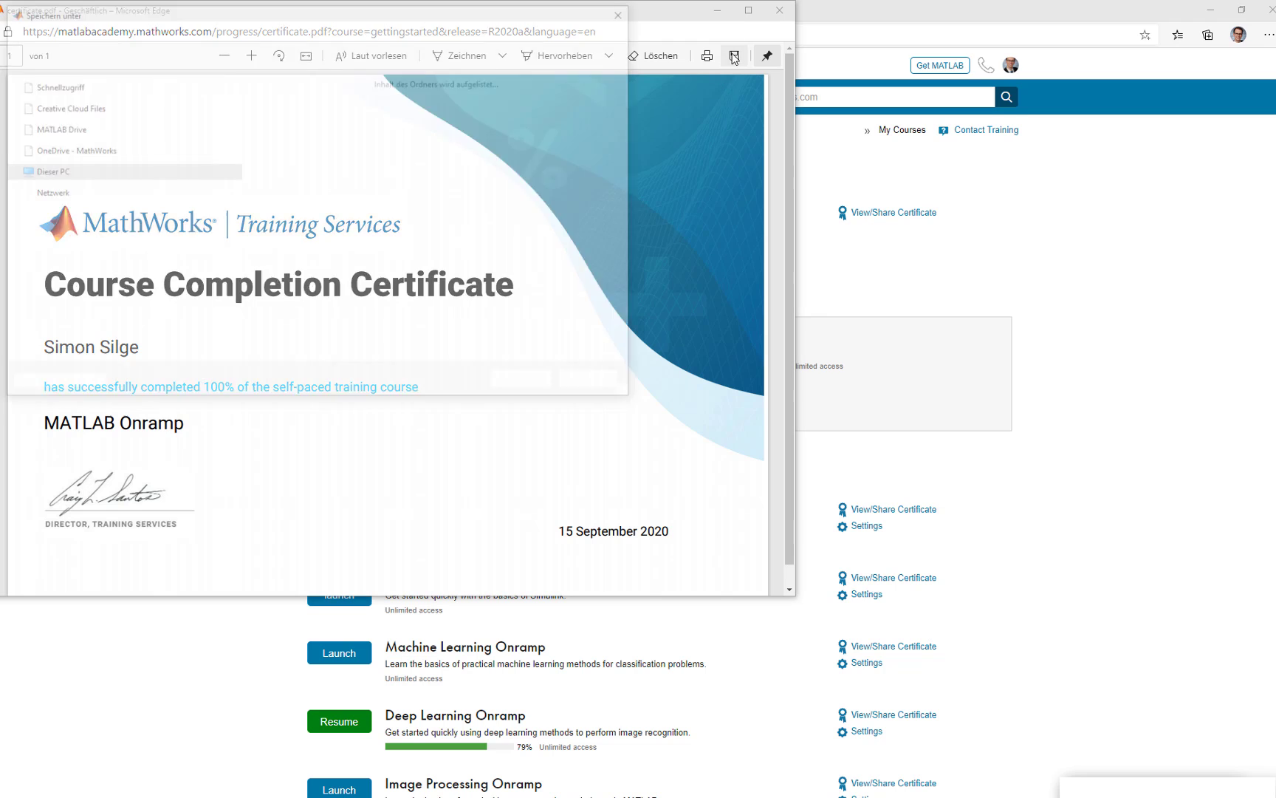
left_click(535, 390)
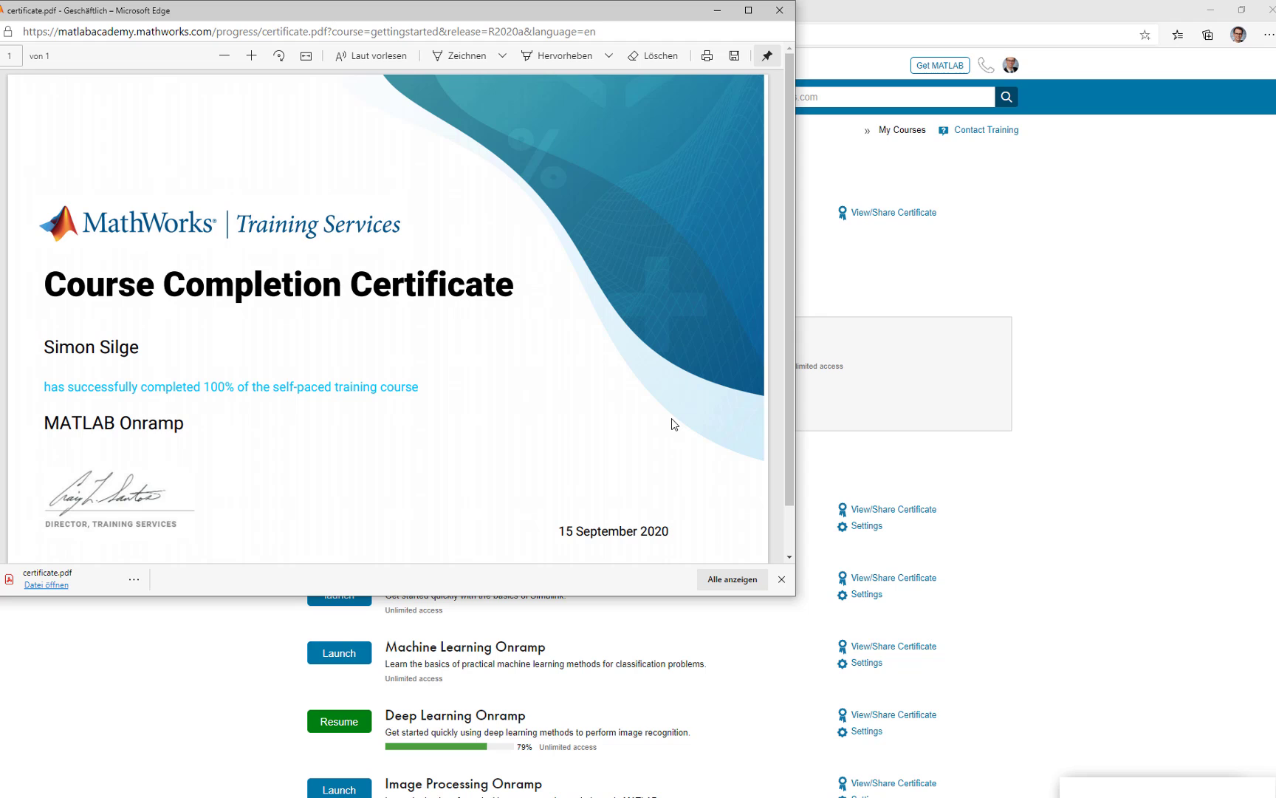
Back in the Moodle assignment, add a submission with certificate.pdf from the Downloads folder and save it
left_click(56, 12)
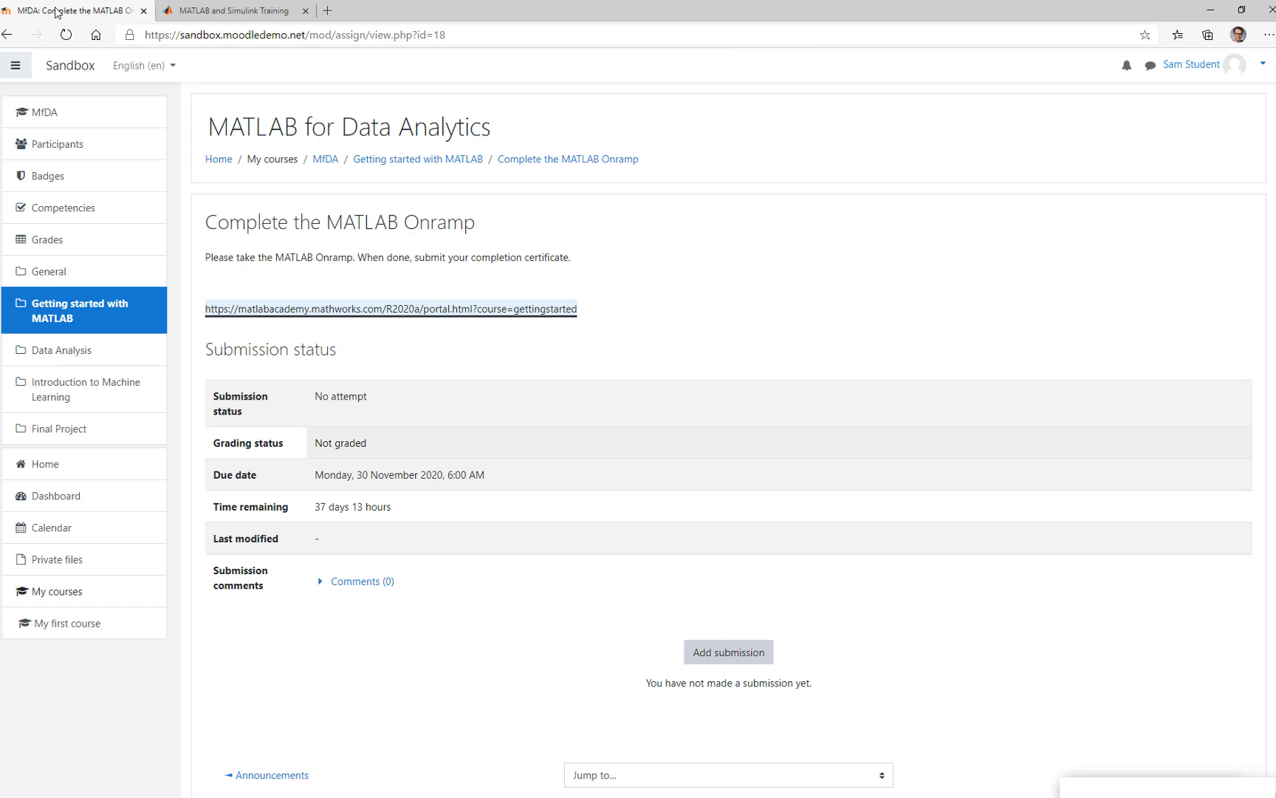
left_click(728, 652)
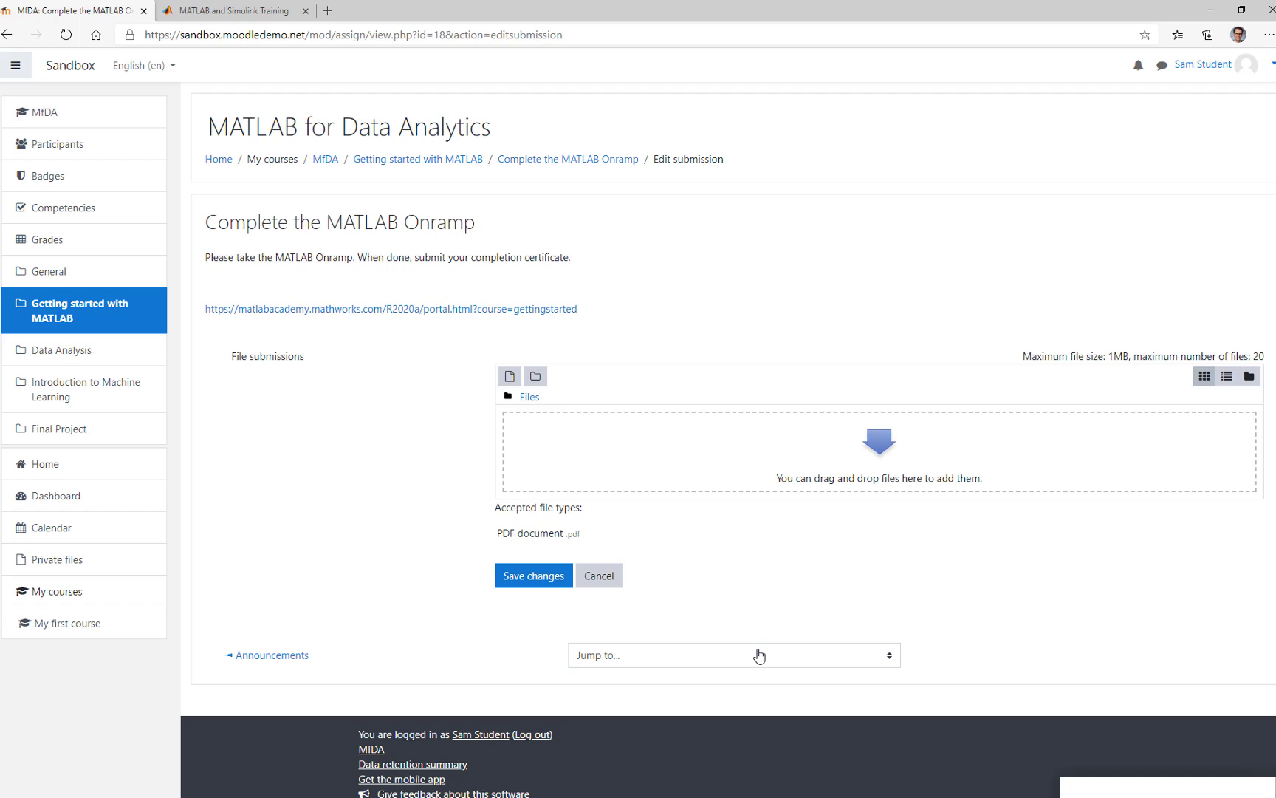
key("alt+Tab")
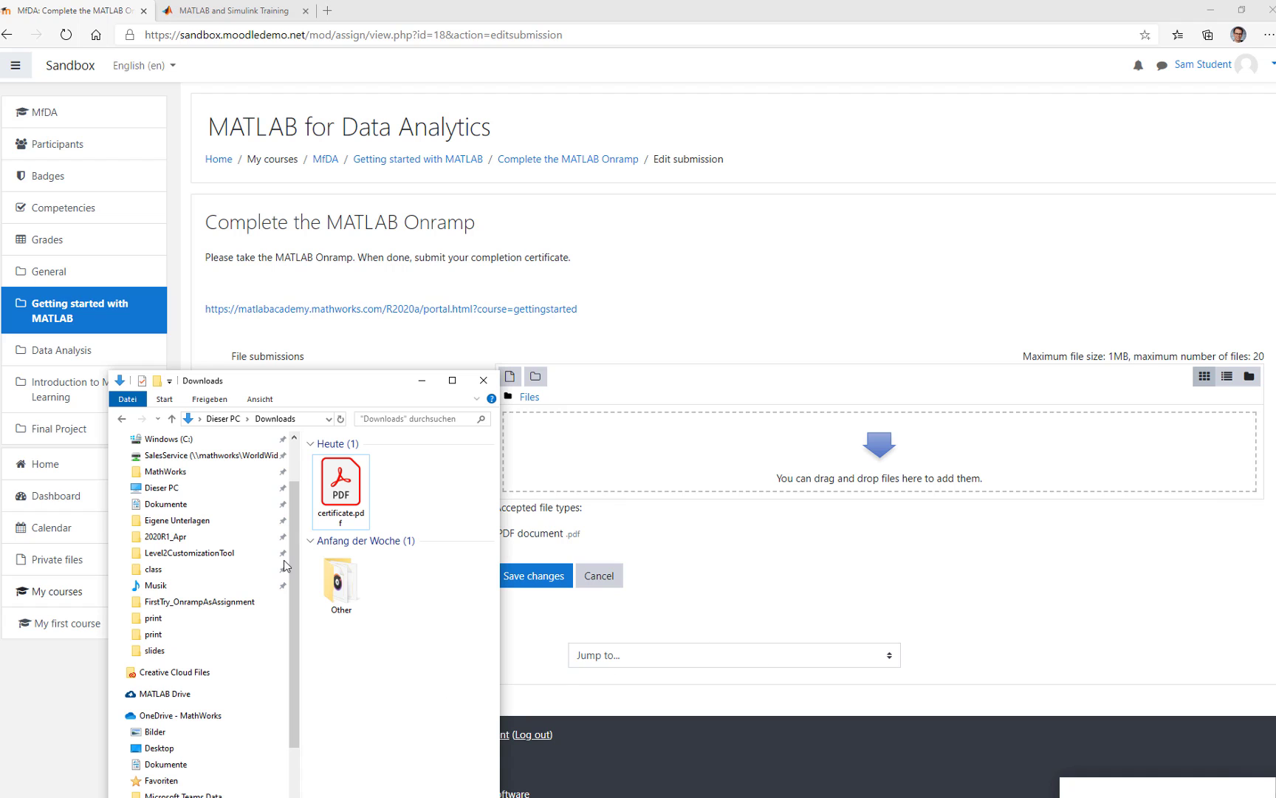
left_click_drag(340, 491, 857, 476)
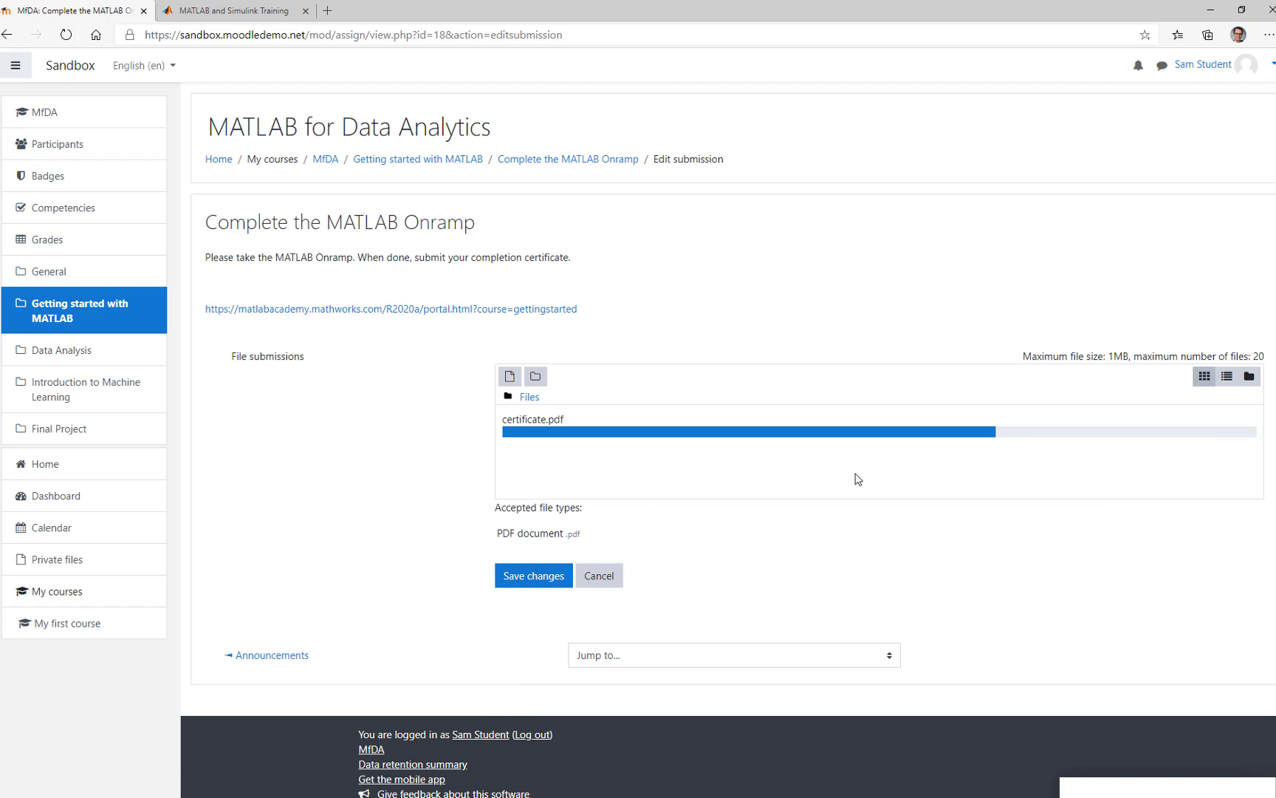
left_click(547, 576)
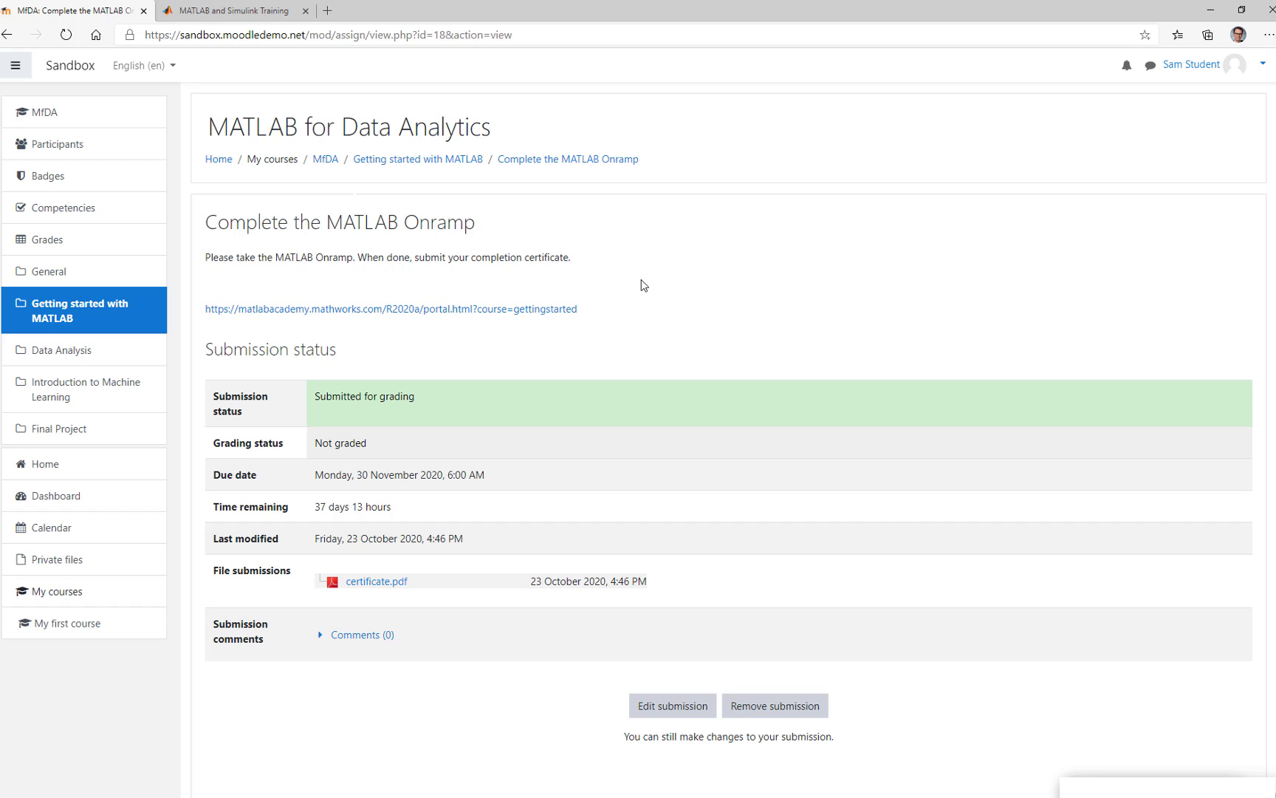
Return to the MathWorks training page and view the MATLAB Onramp progress report with chapter details
key("ctrl+Tab")
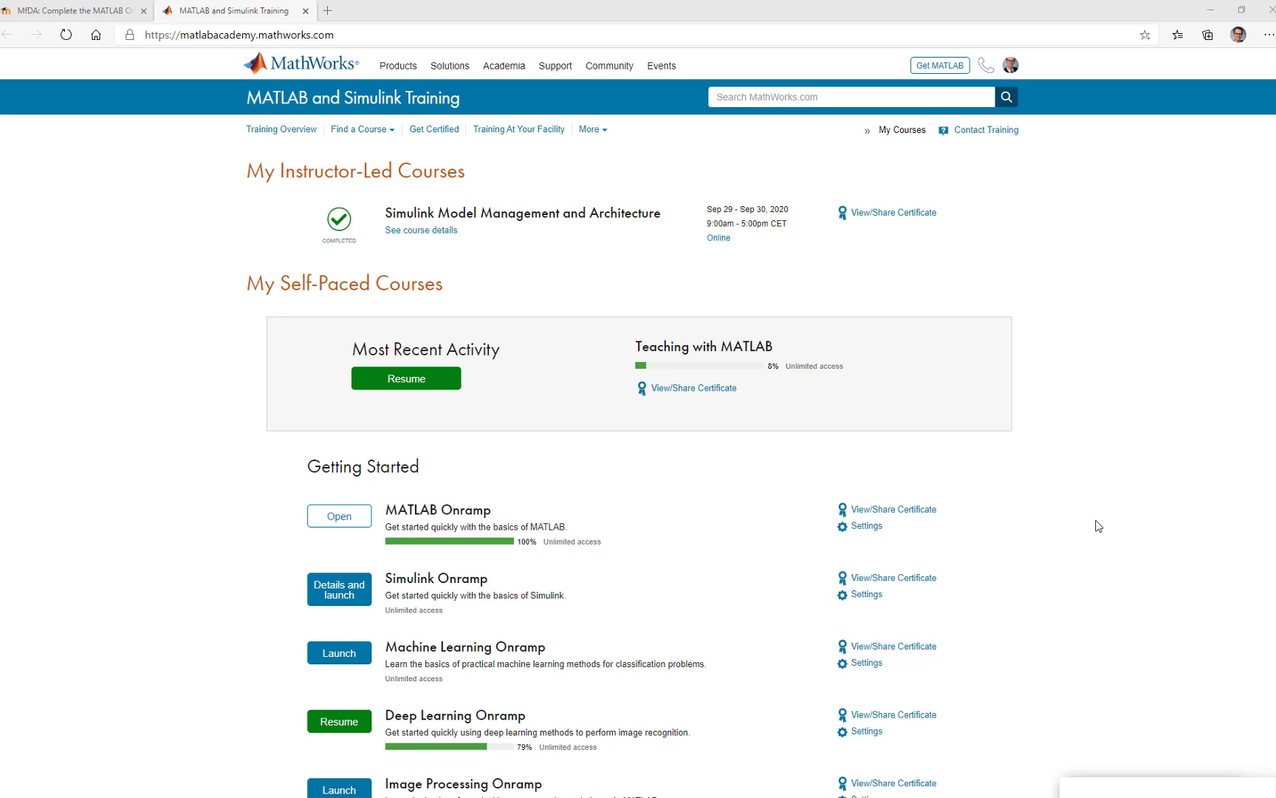
left_click(922, 510)
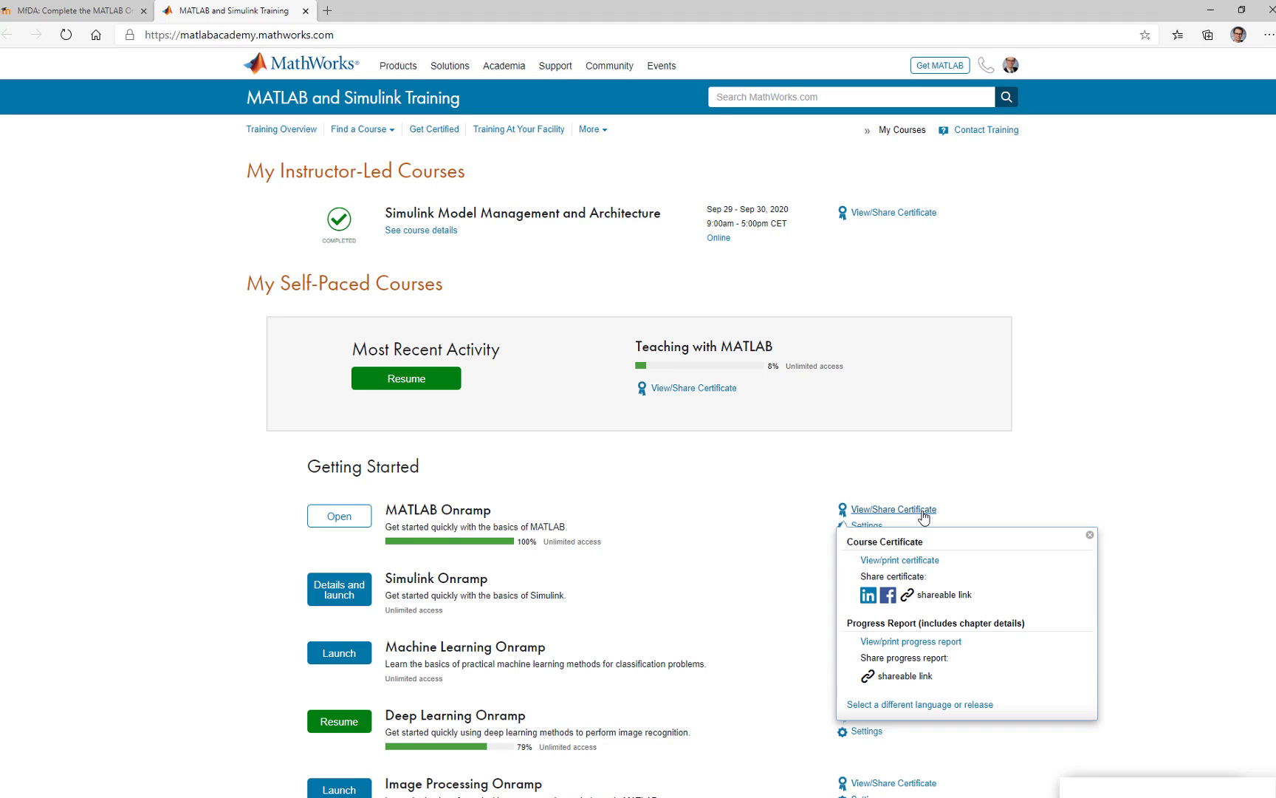
left_click(907, 642)
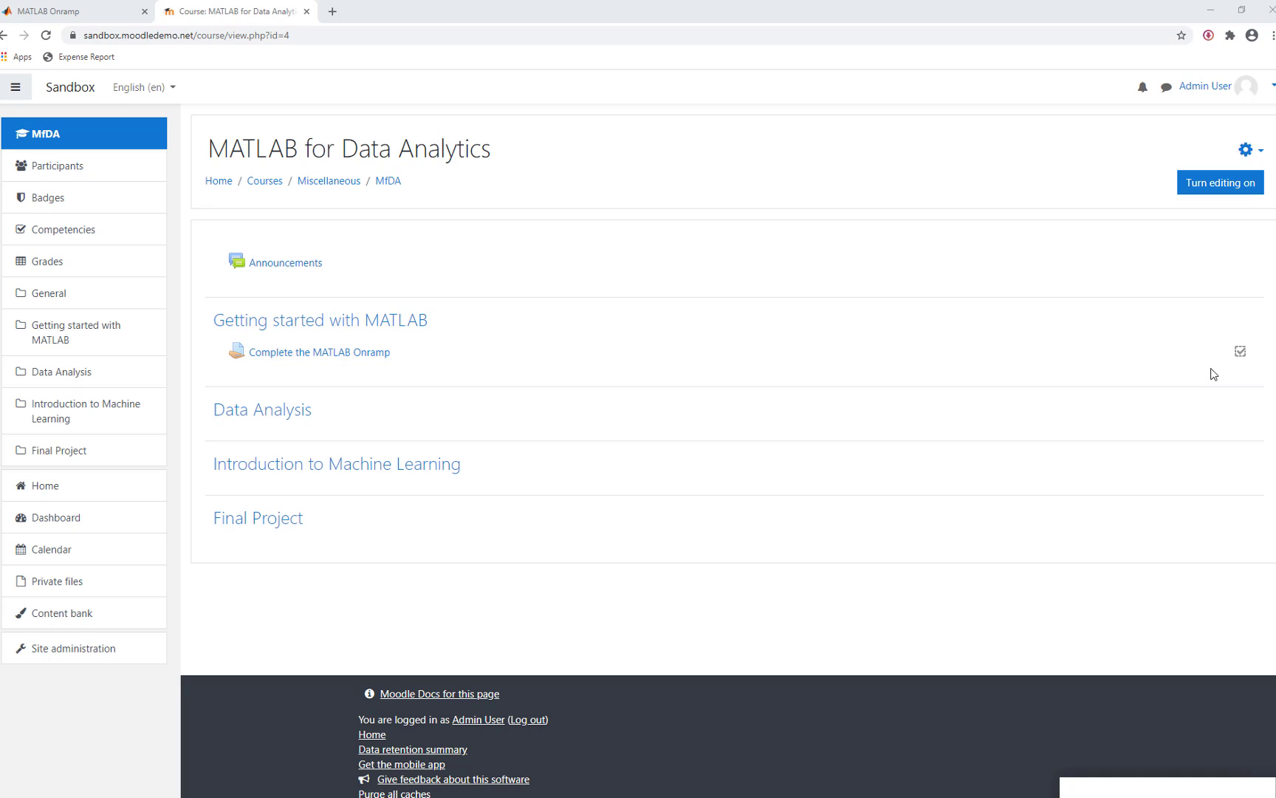
In the administrator's Moodle session, list all submissions of Complete the MATLAB Onramp and open the student's submission for grading
left_click(329, 354)
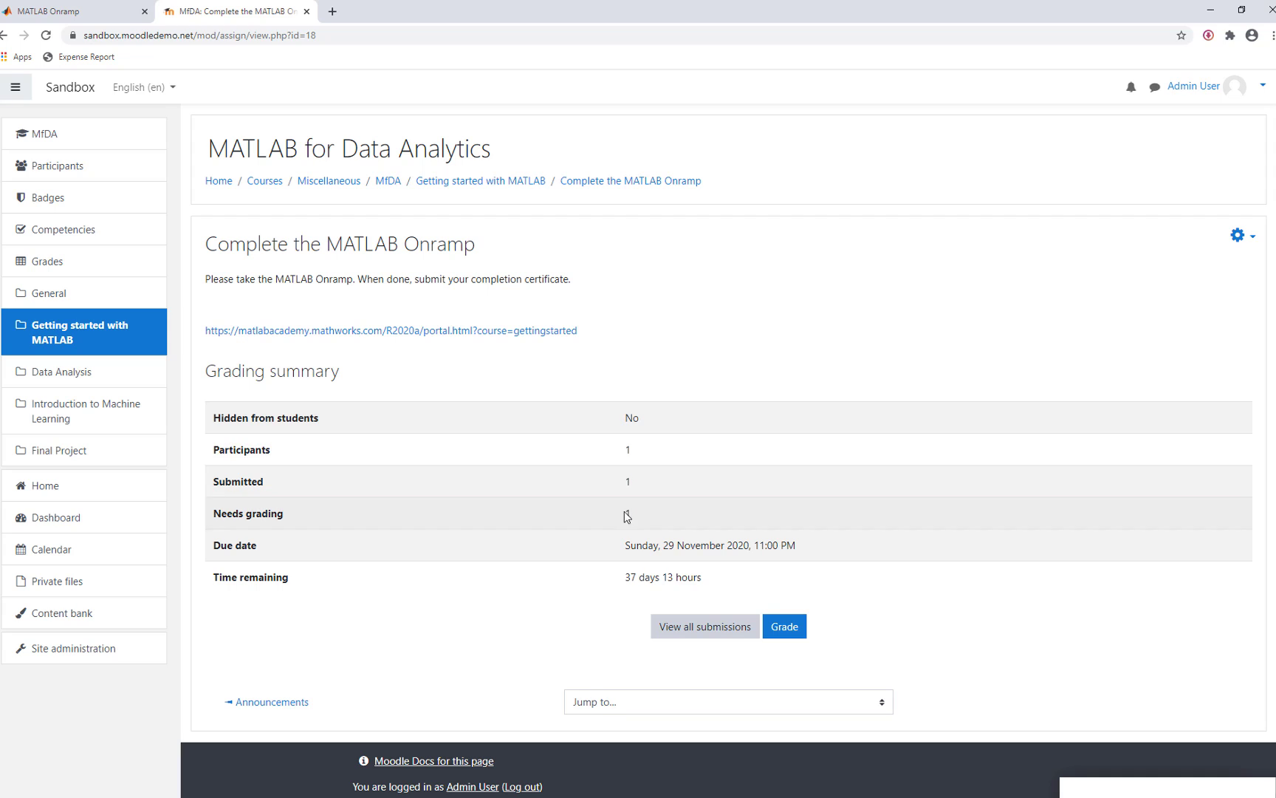
left_click(698, 628)
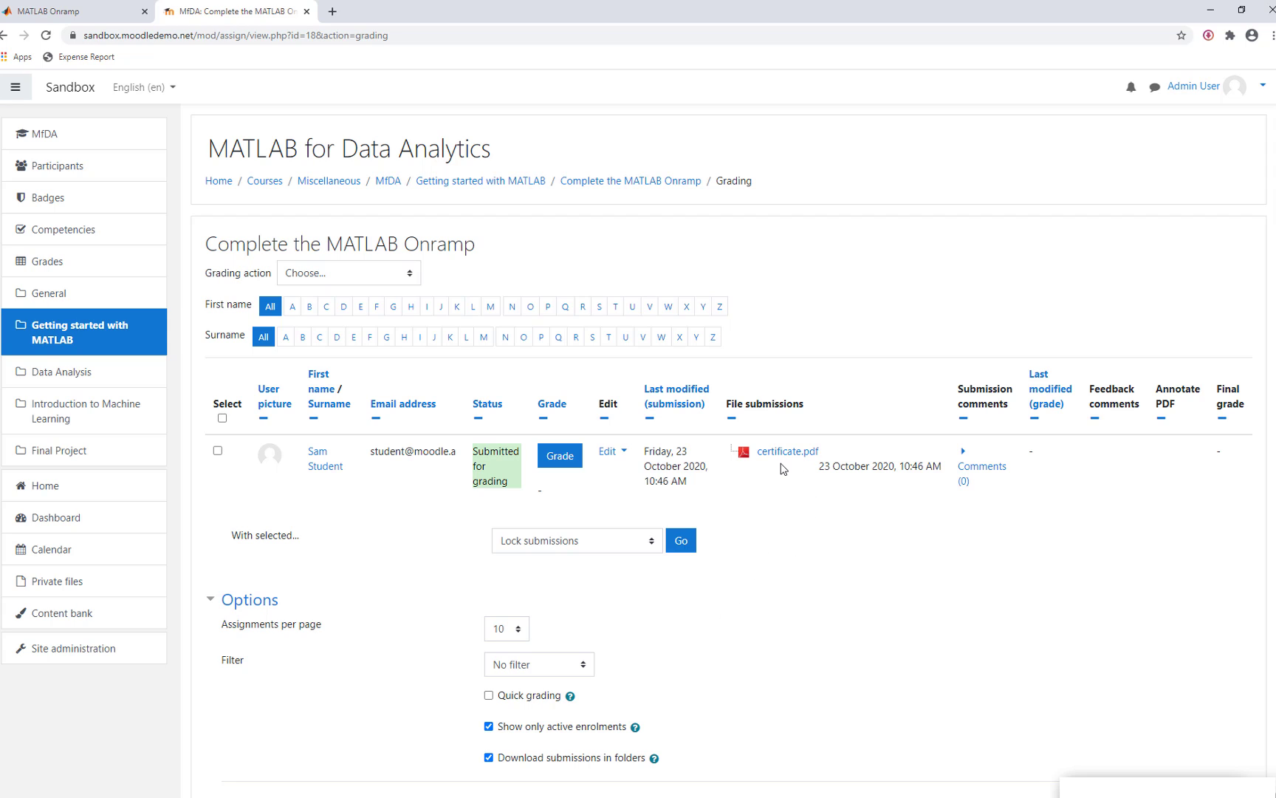
left_click(573, 459)
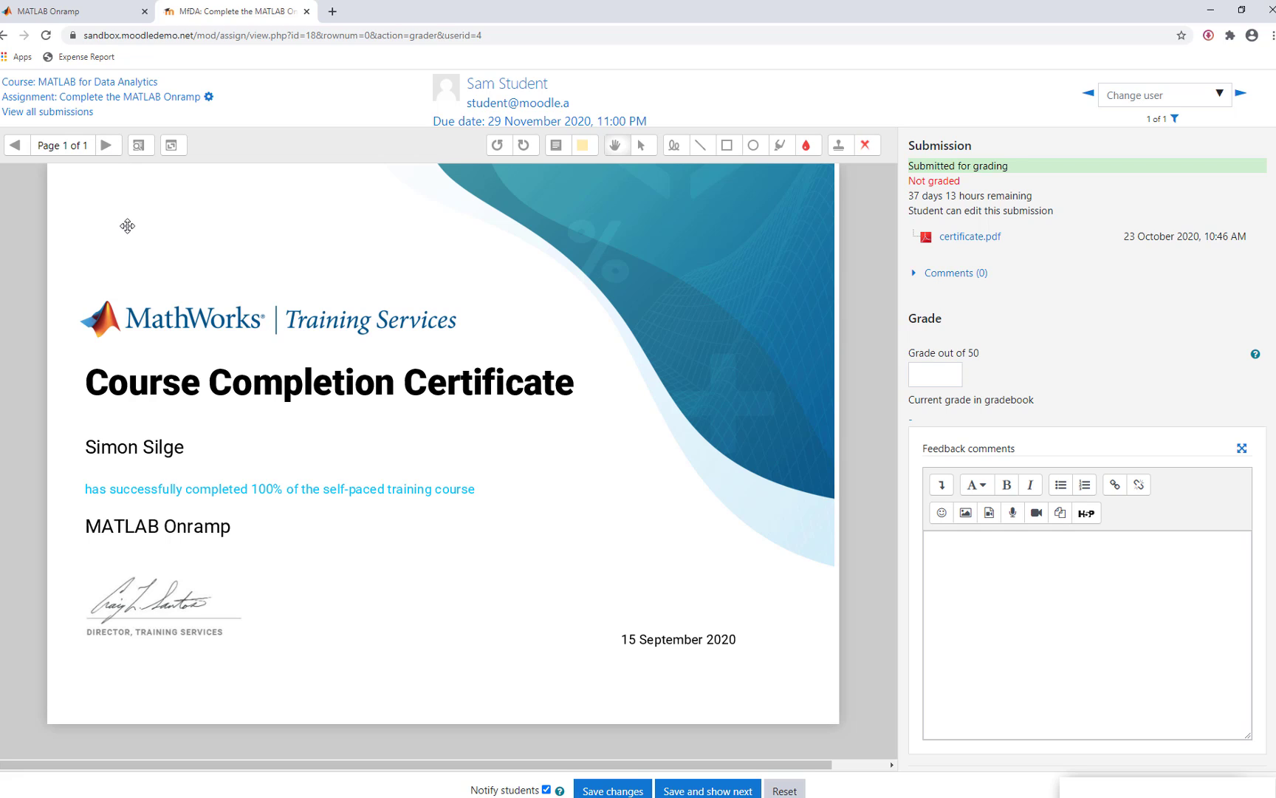
Grade the submission with 50 points, add the feedback comment "Great job!" and save the grading
left_click(933, 372)
type("50")
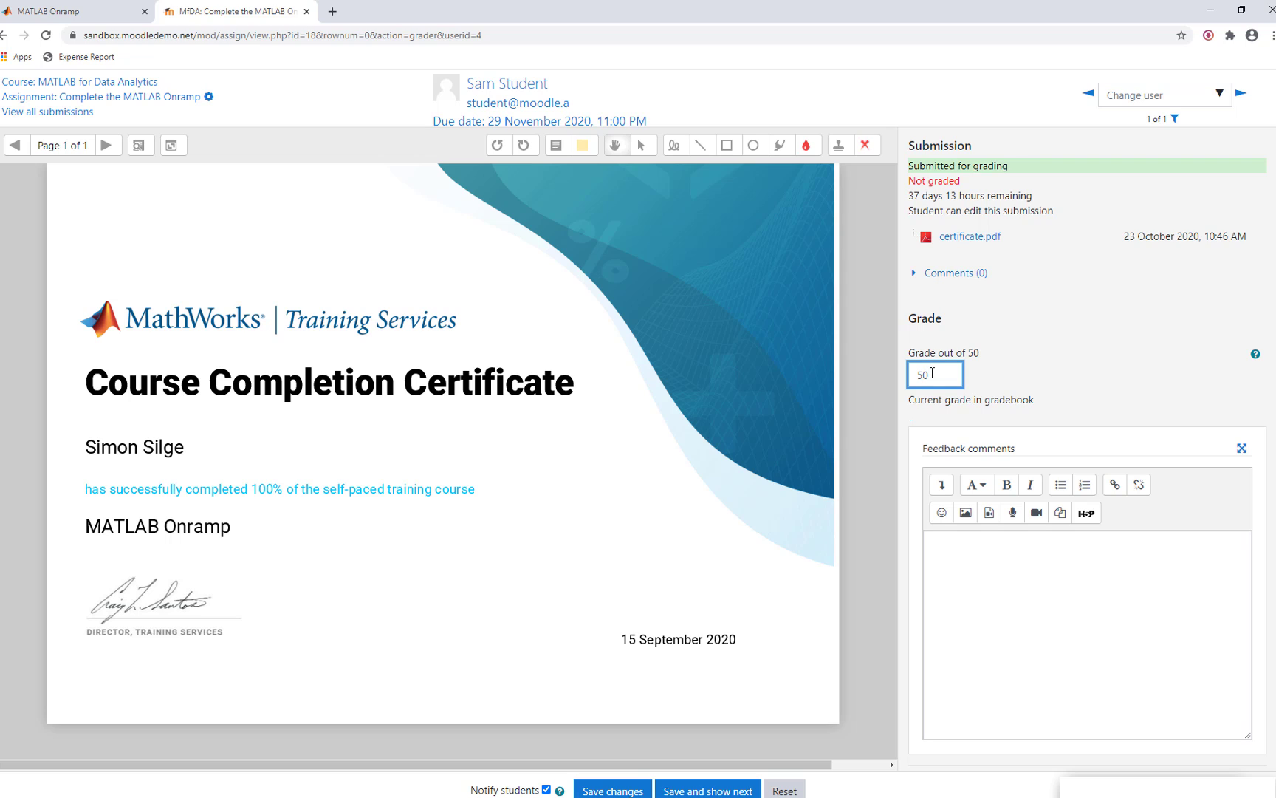
left_click(1056, 539)
type("Great jo")
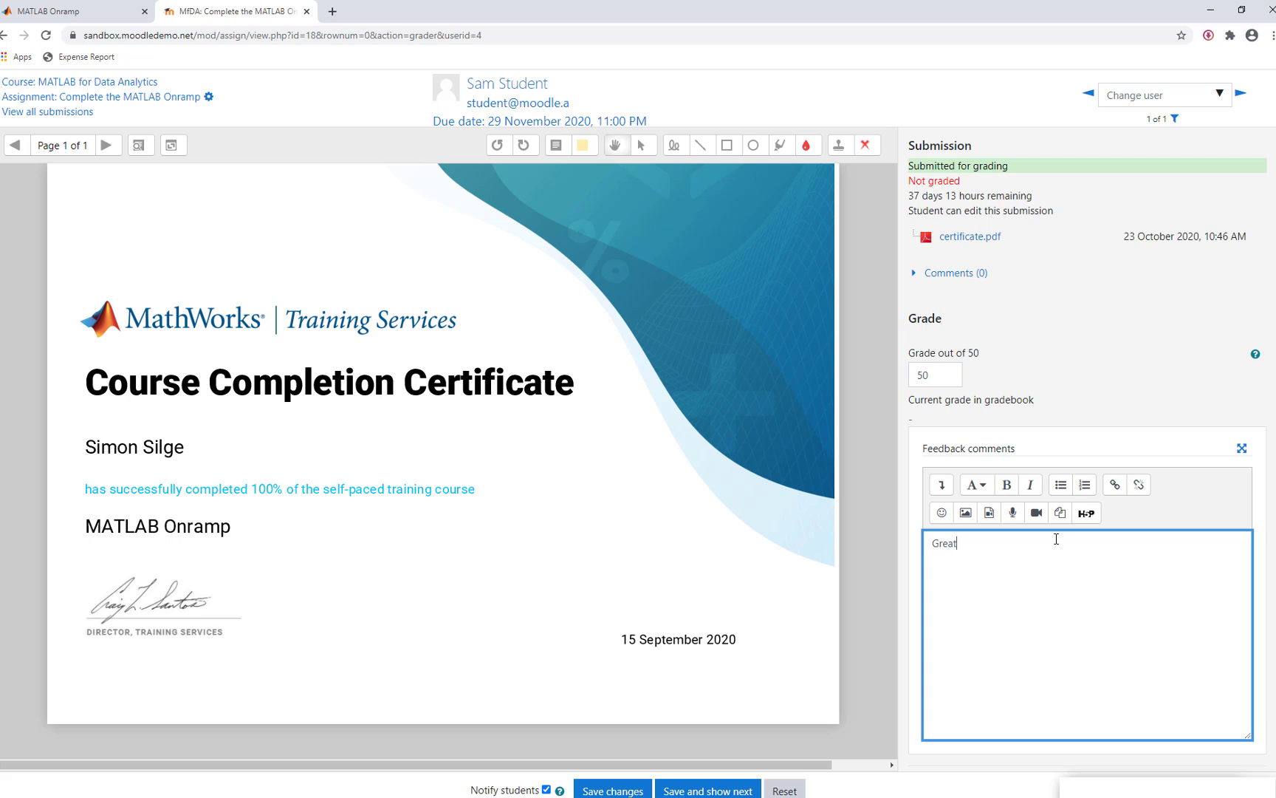
type("b!")
left_click(724, 792)
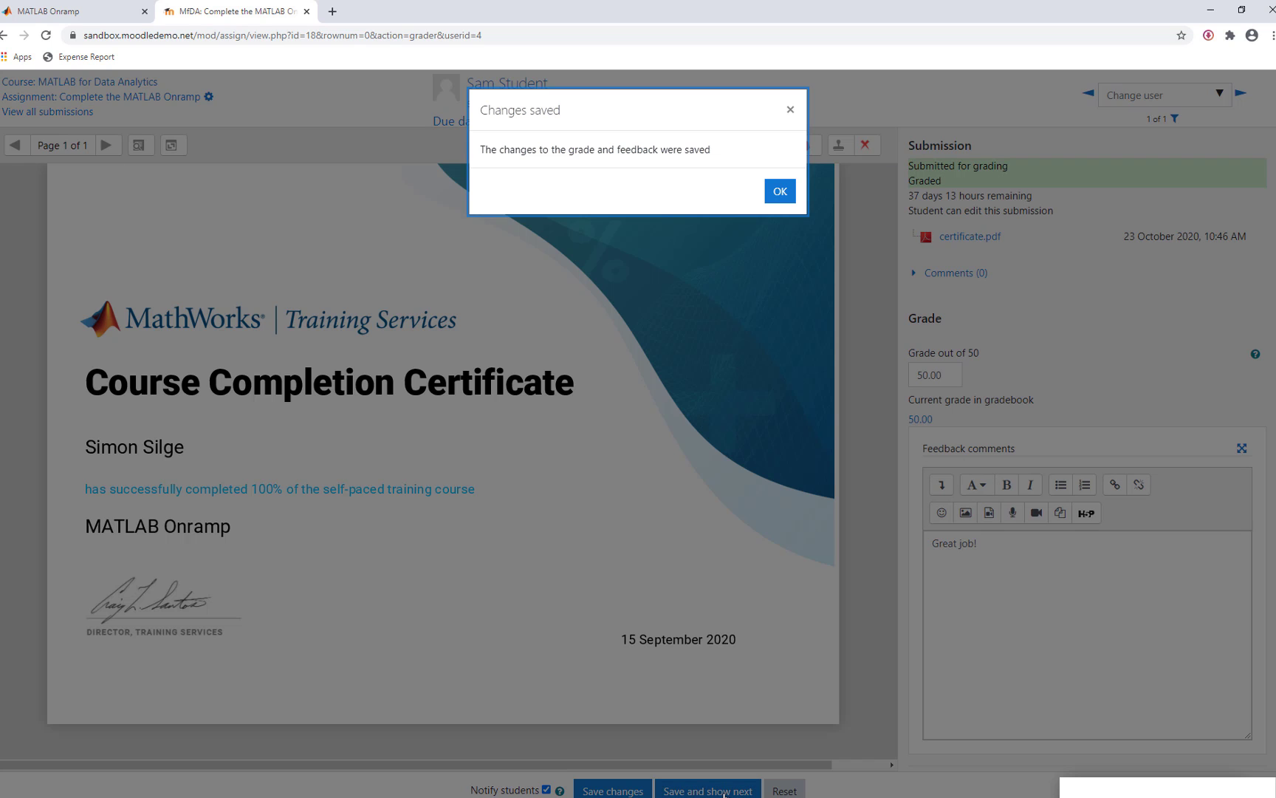
left_click(788, 196)
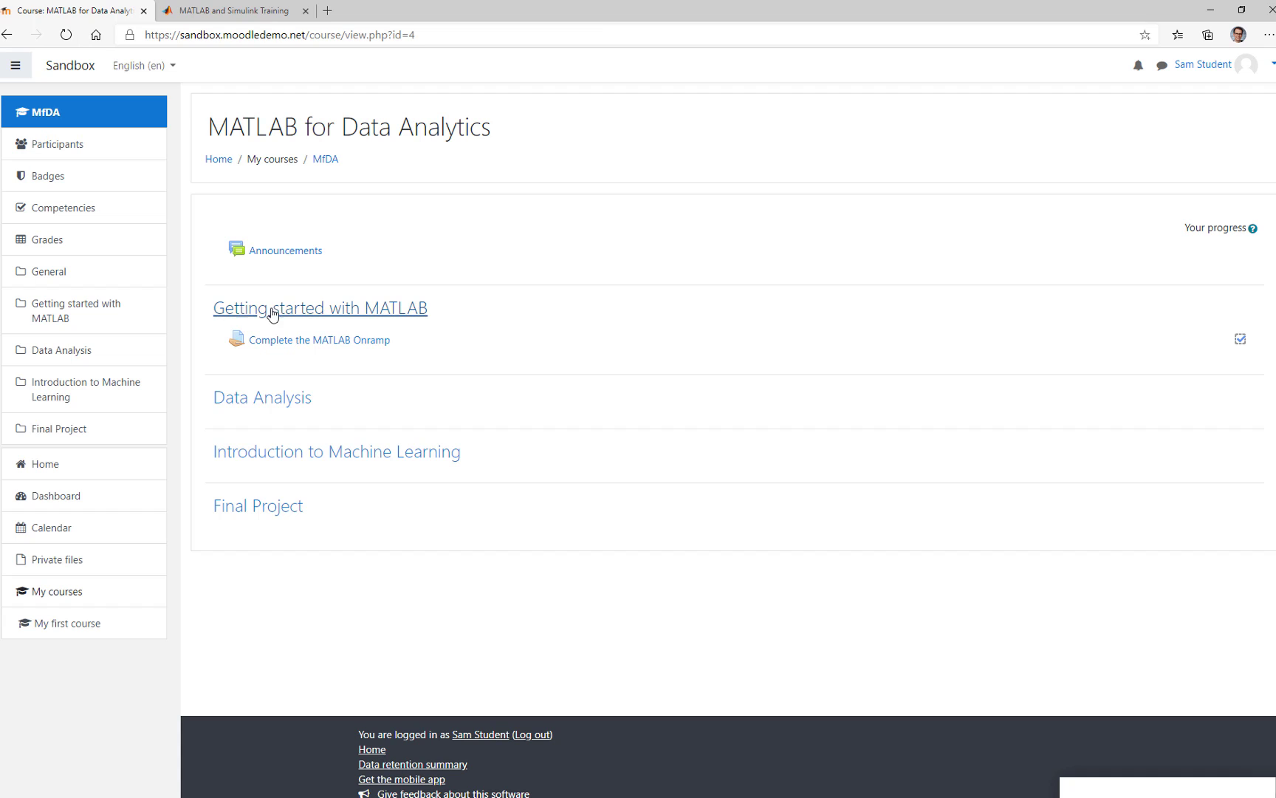
In the student's Moodle session, view the grades report of the MATLAB for Data Analytics course
left_click(49, 249)
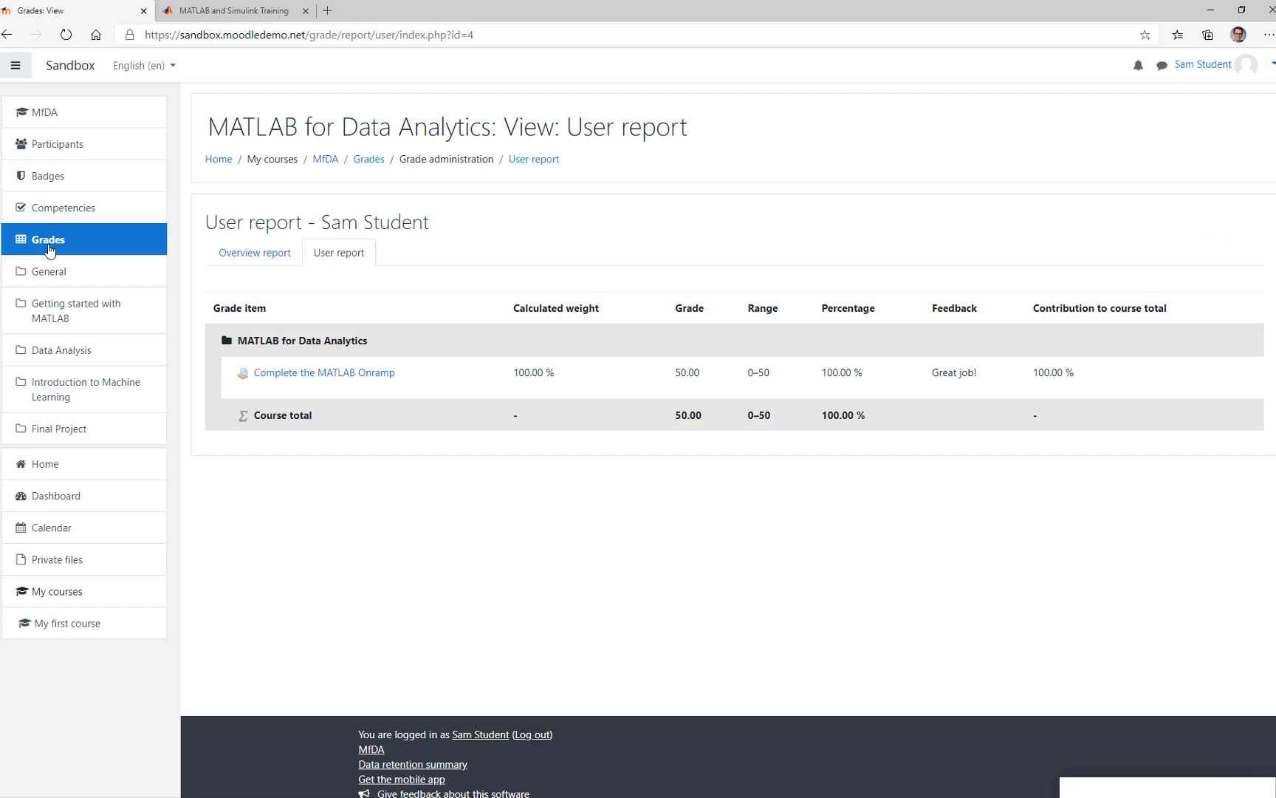